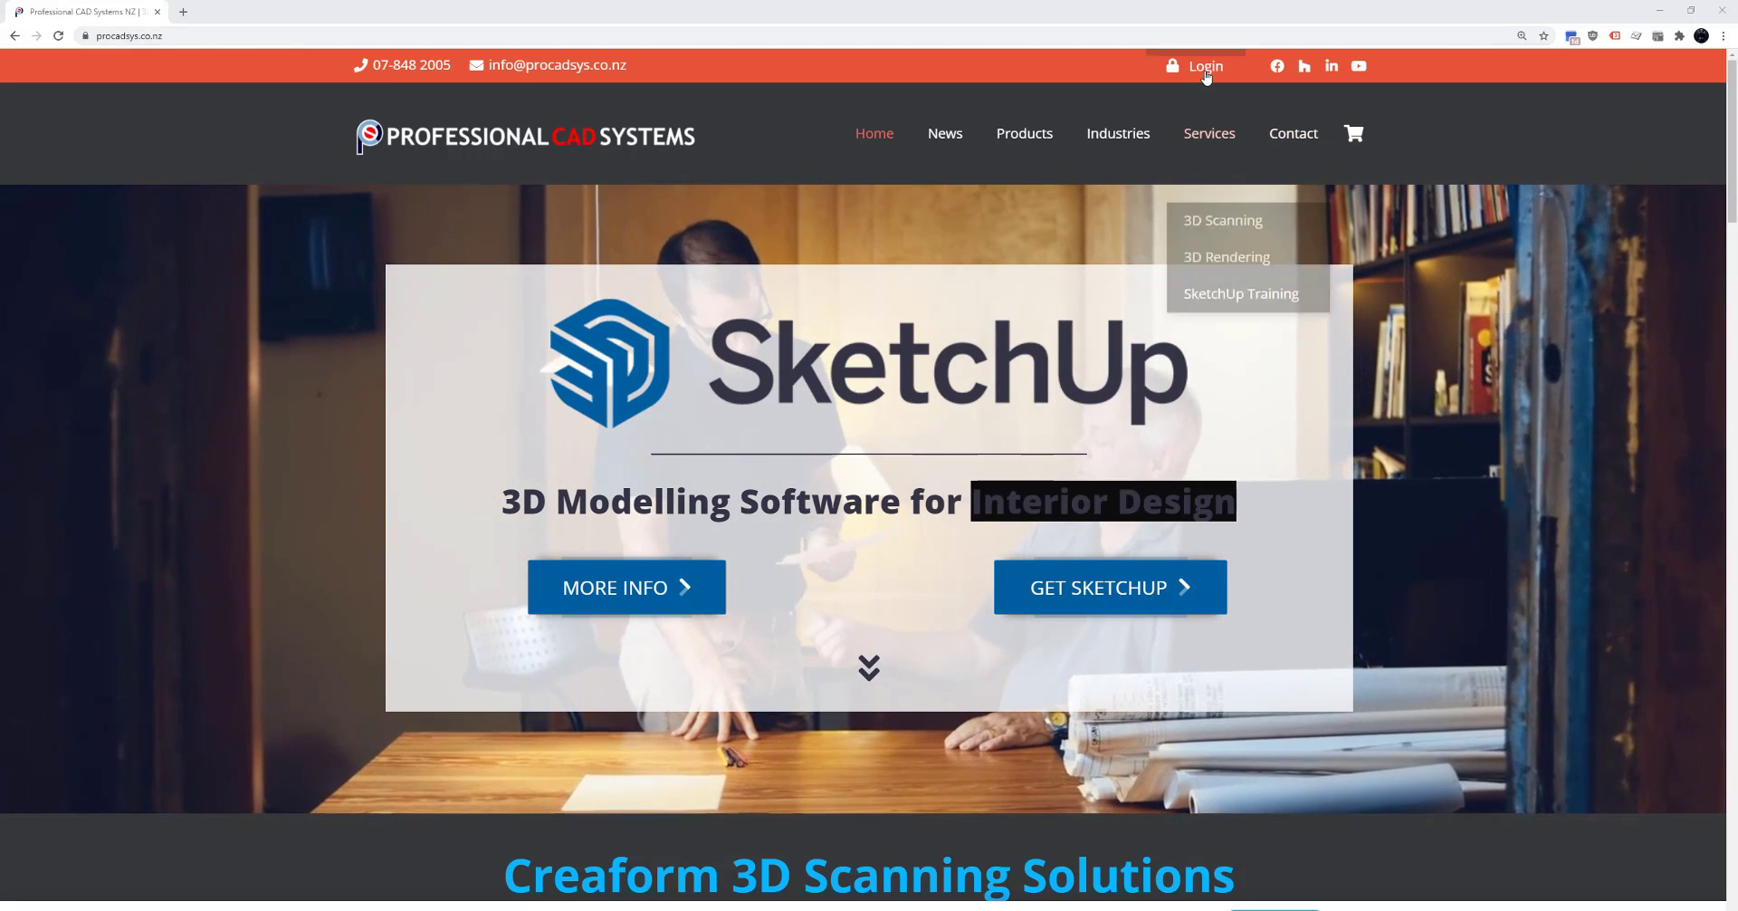
- Log in to the Professional CAD Systems customer account with the account email and password
click(1206, 72)
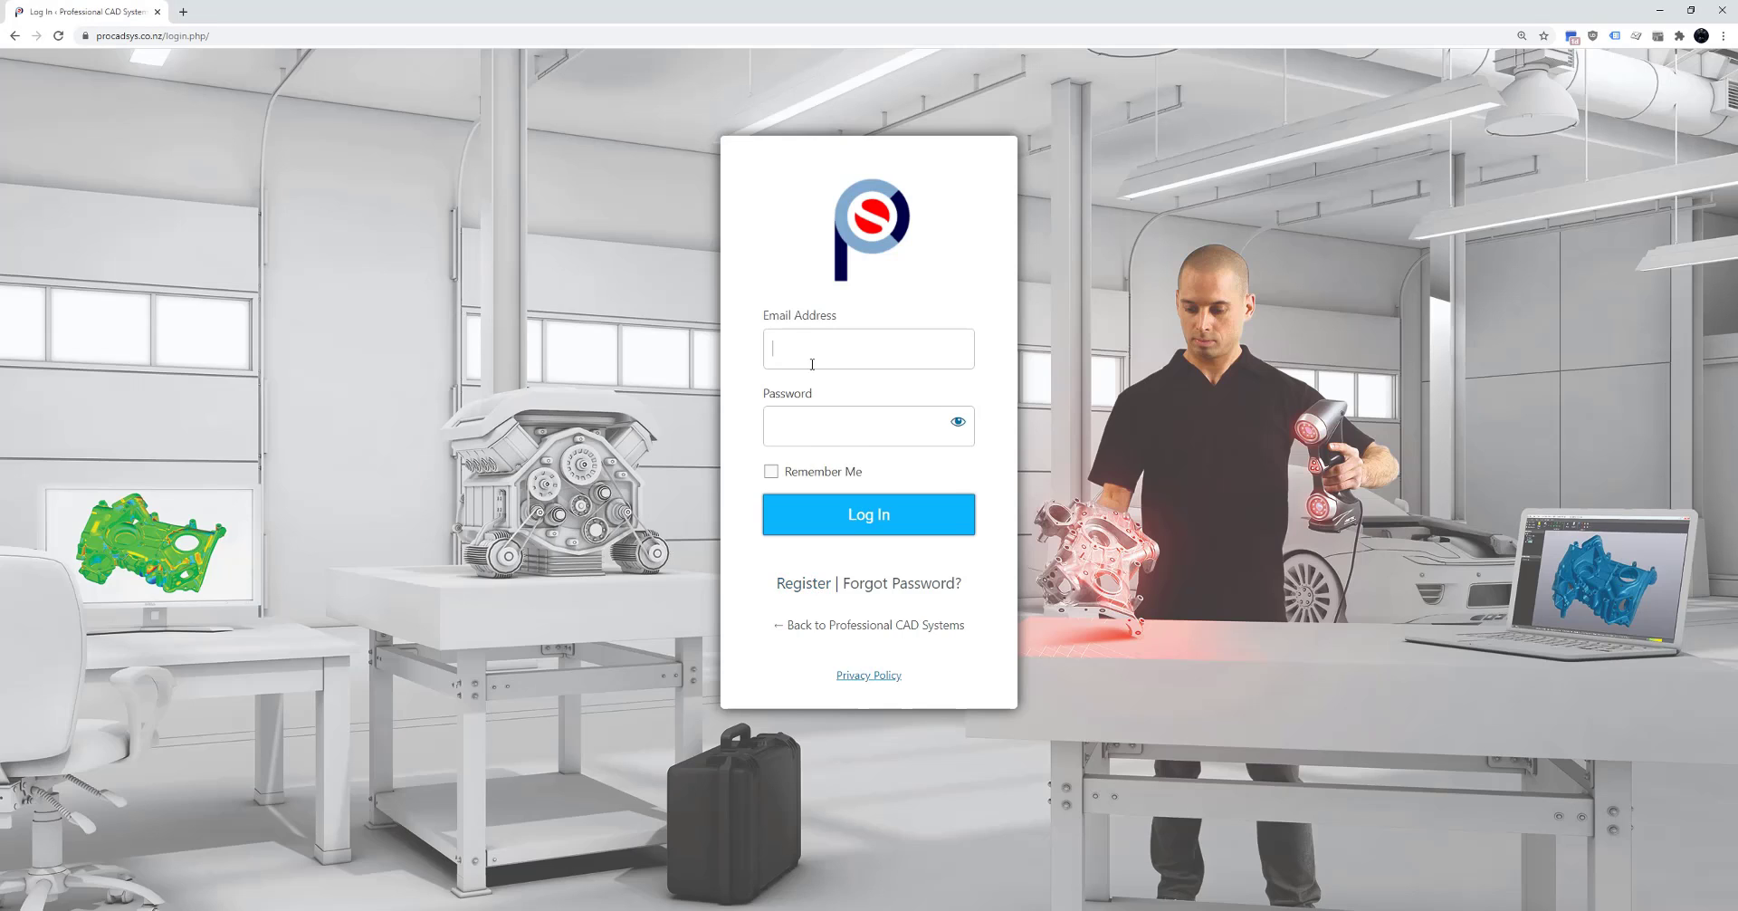
text(••••••••••)
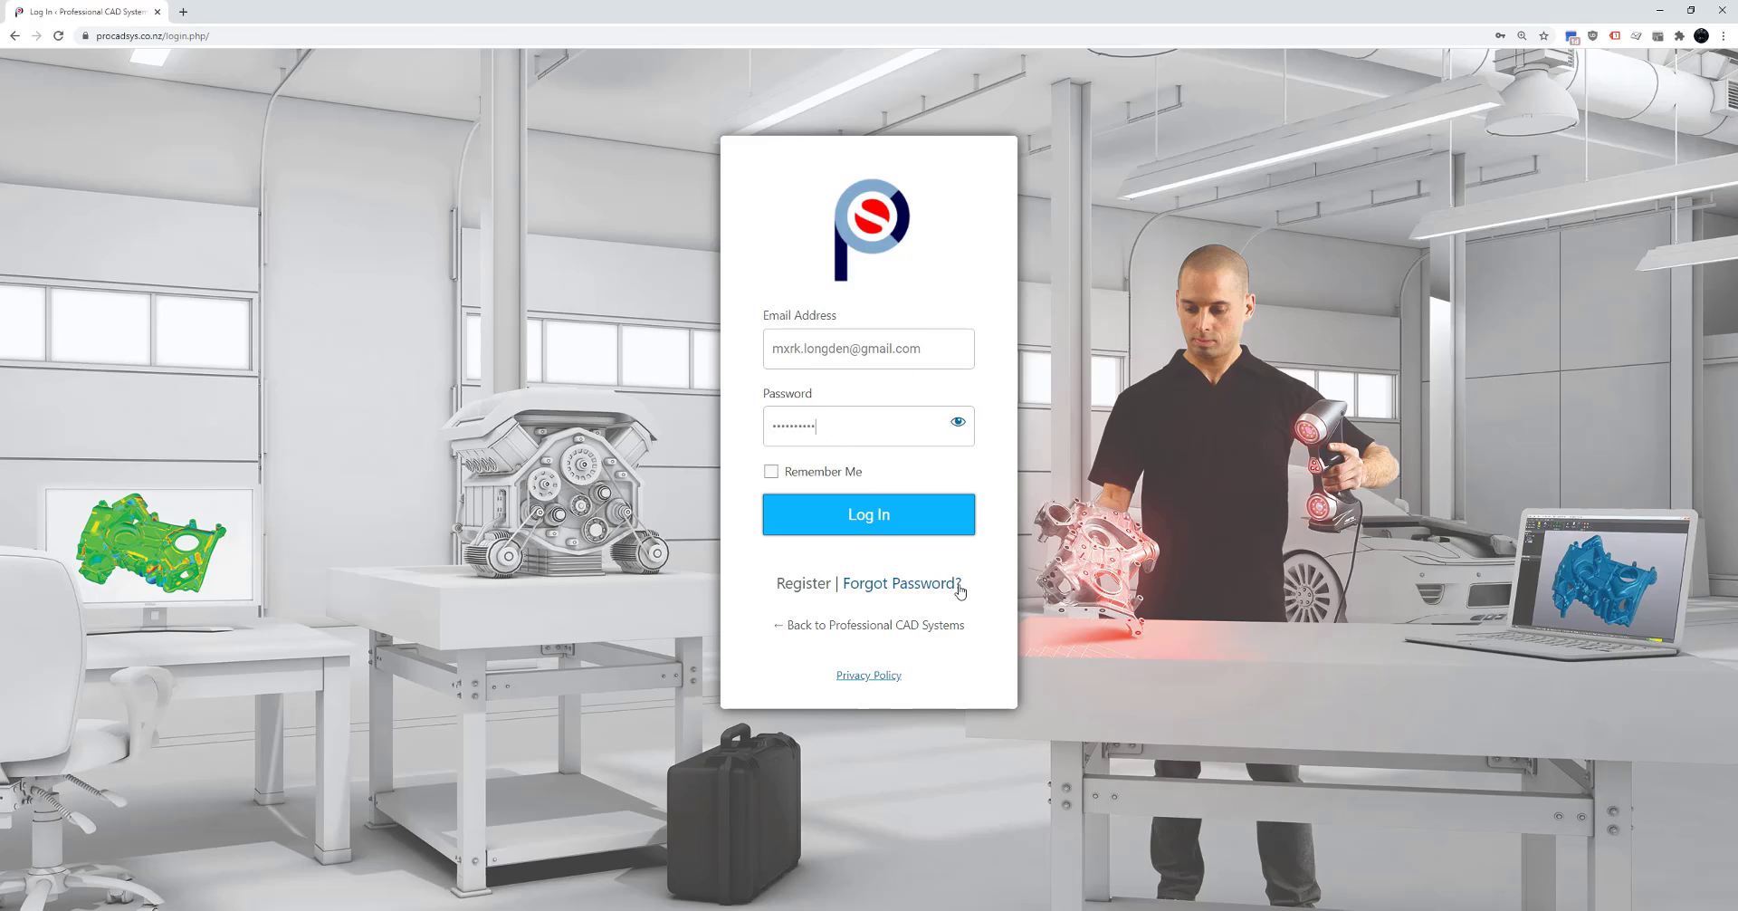
click(906, 523)
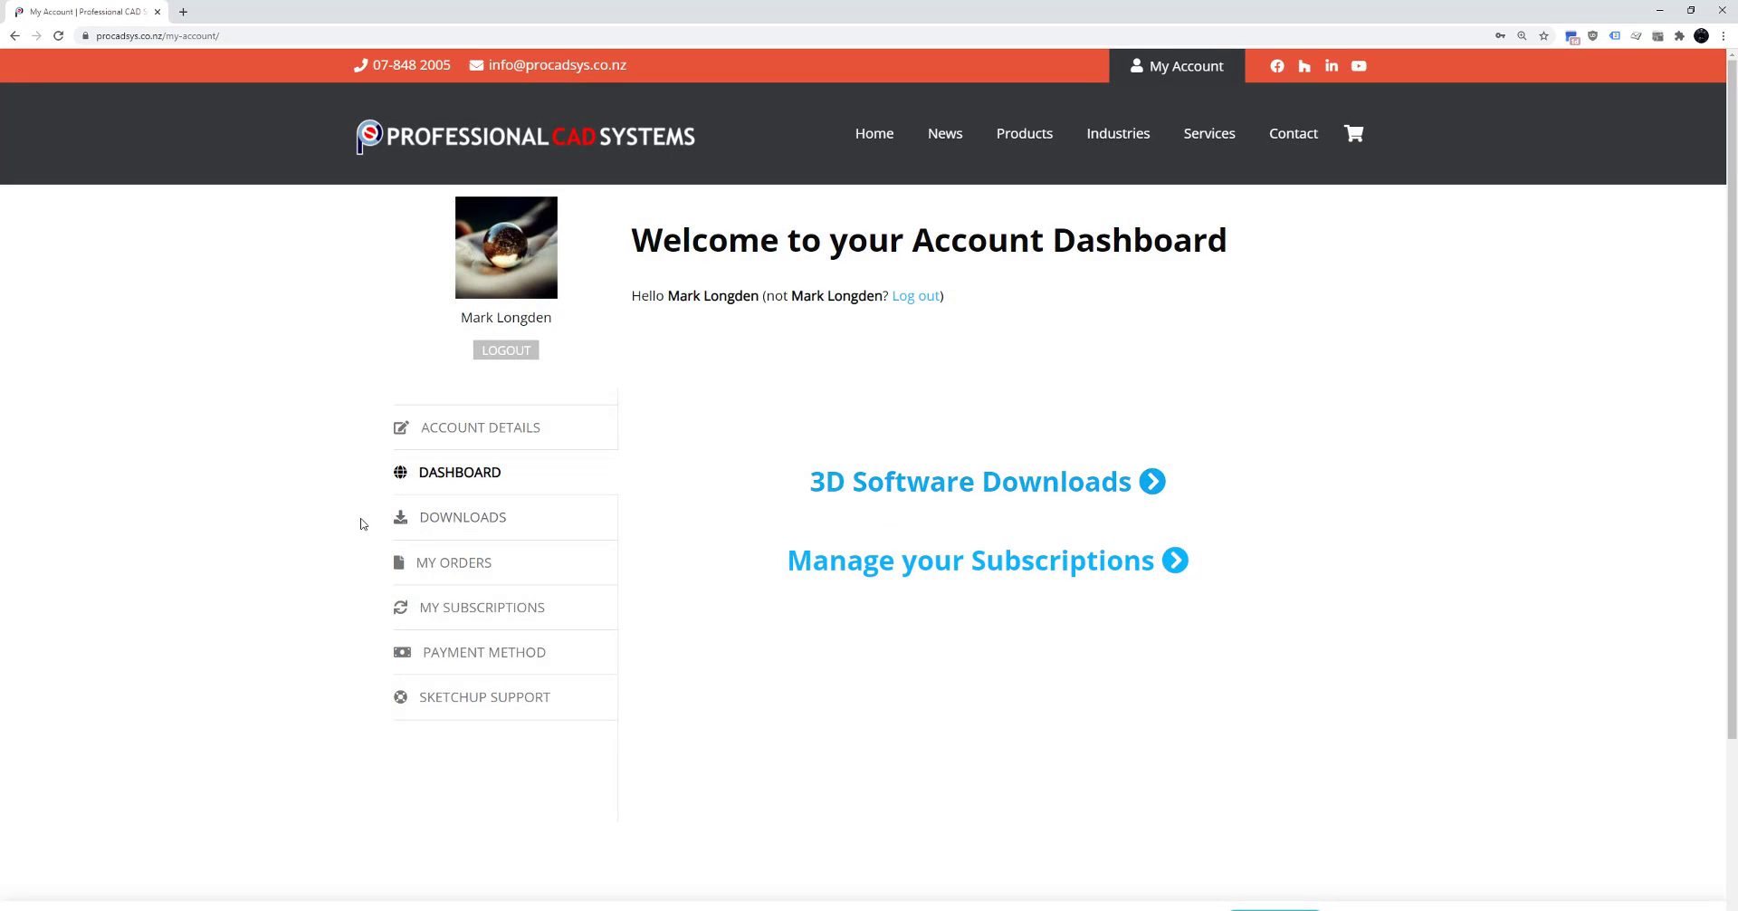
- Open the account's software downloads, browse the Enscape and V-Ray lists, then return to SketchUp
click(462, 522)
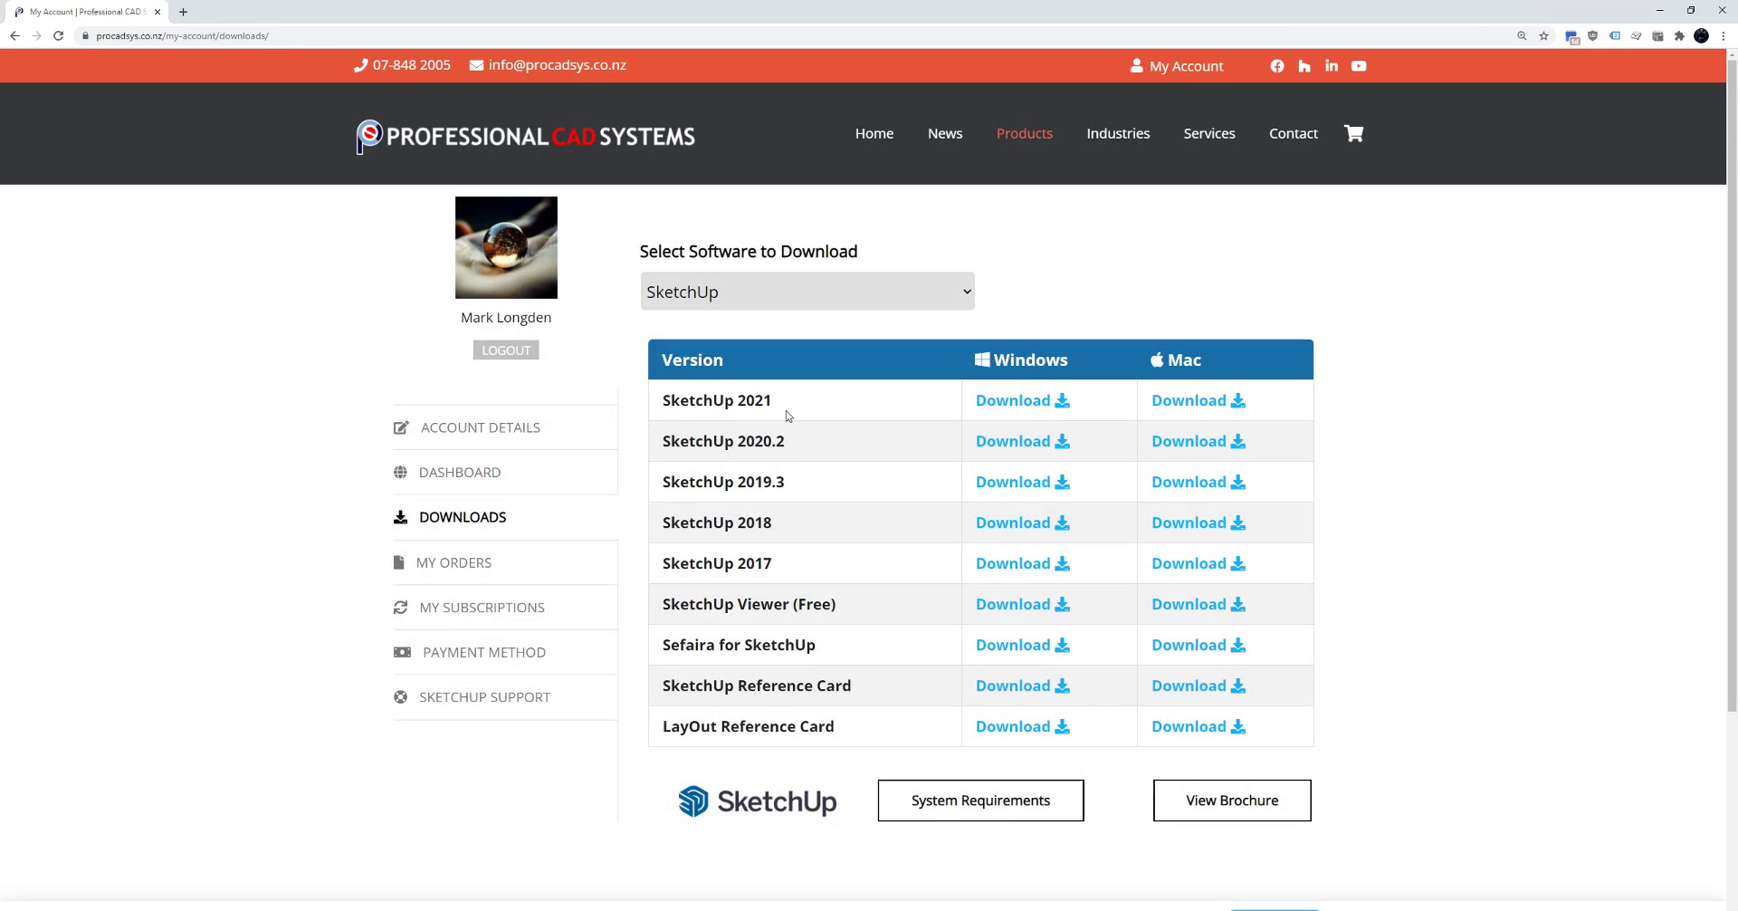
click(796, 292)
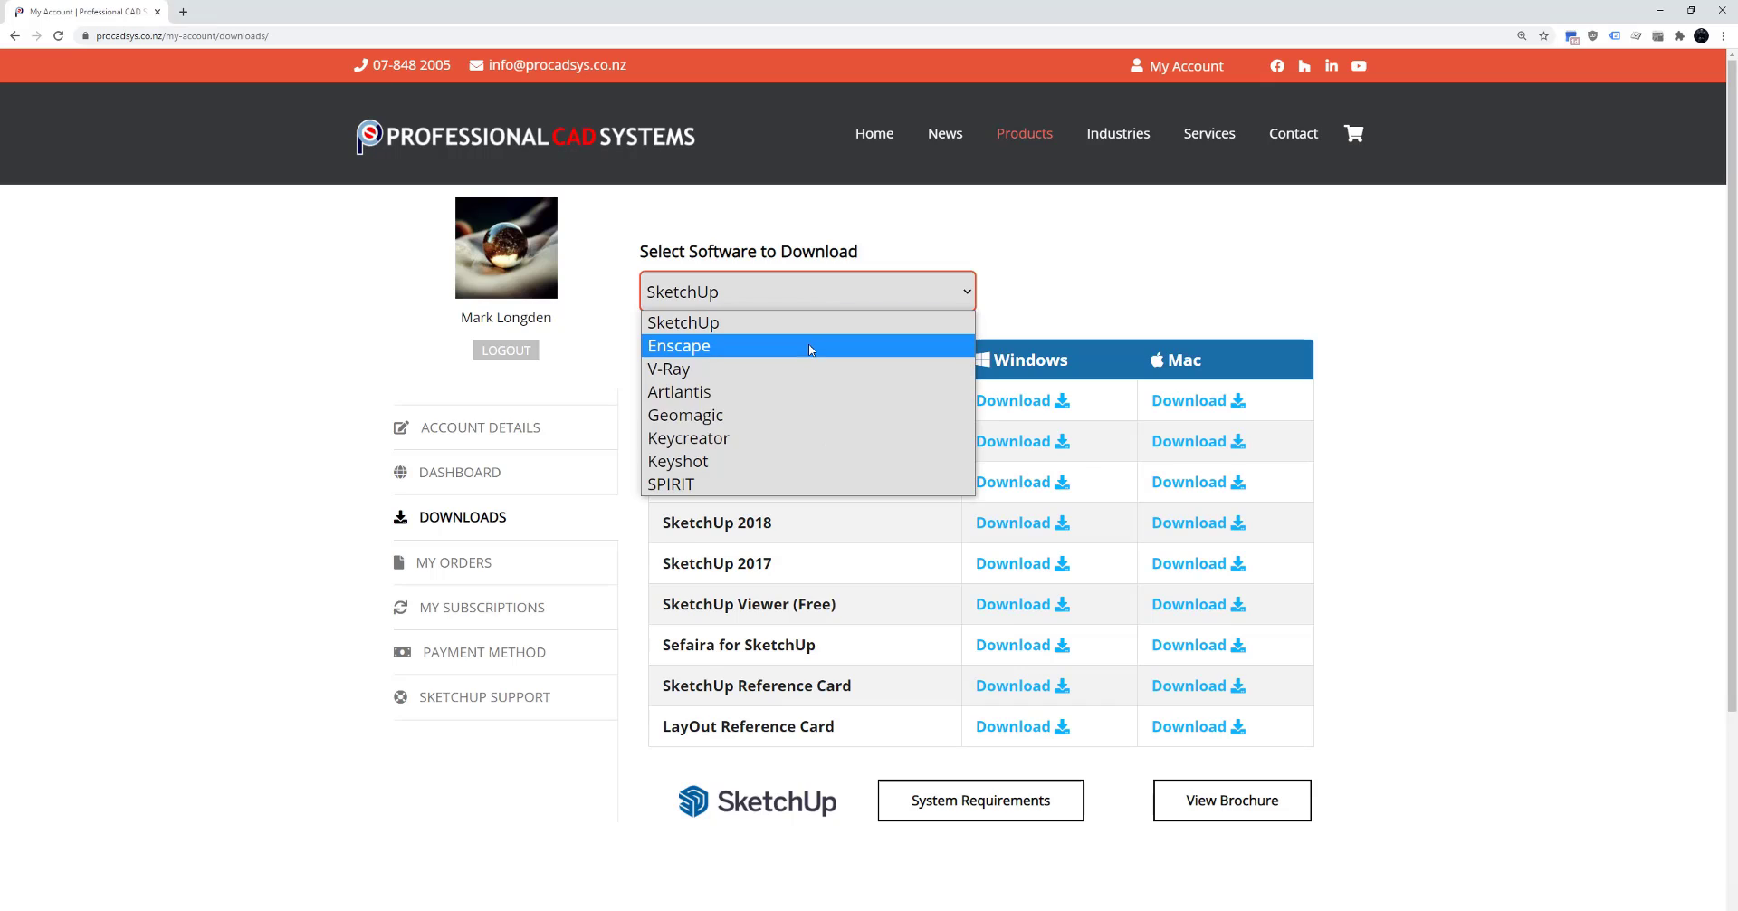
click(792, 345)
click(790, 296)
click(784, 365)
click(786, 291)
click(768, 319)
- Download the SketchUp 2021 Windows installer
drag(729, 399, 774, 400)
click(849, 422)
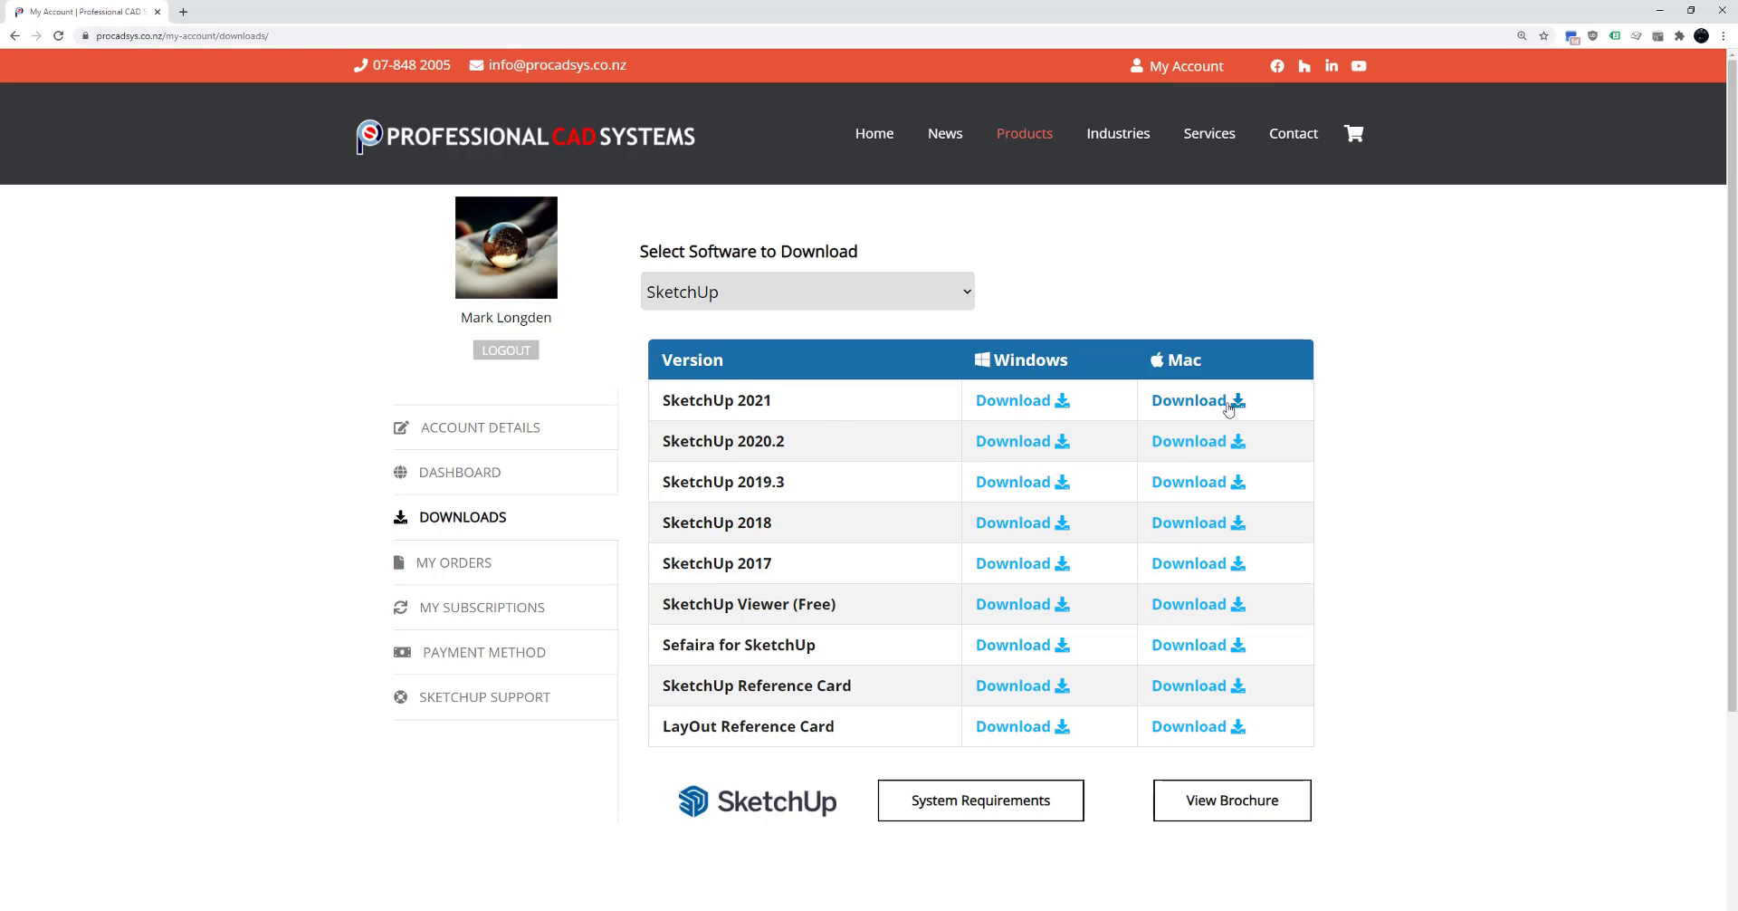
click(1028, 403)
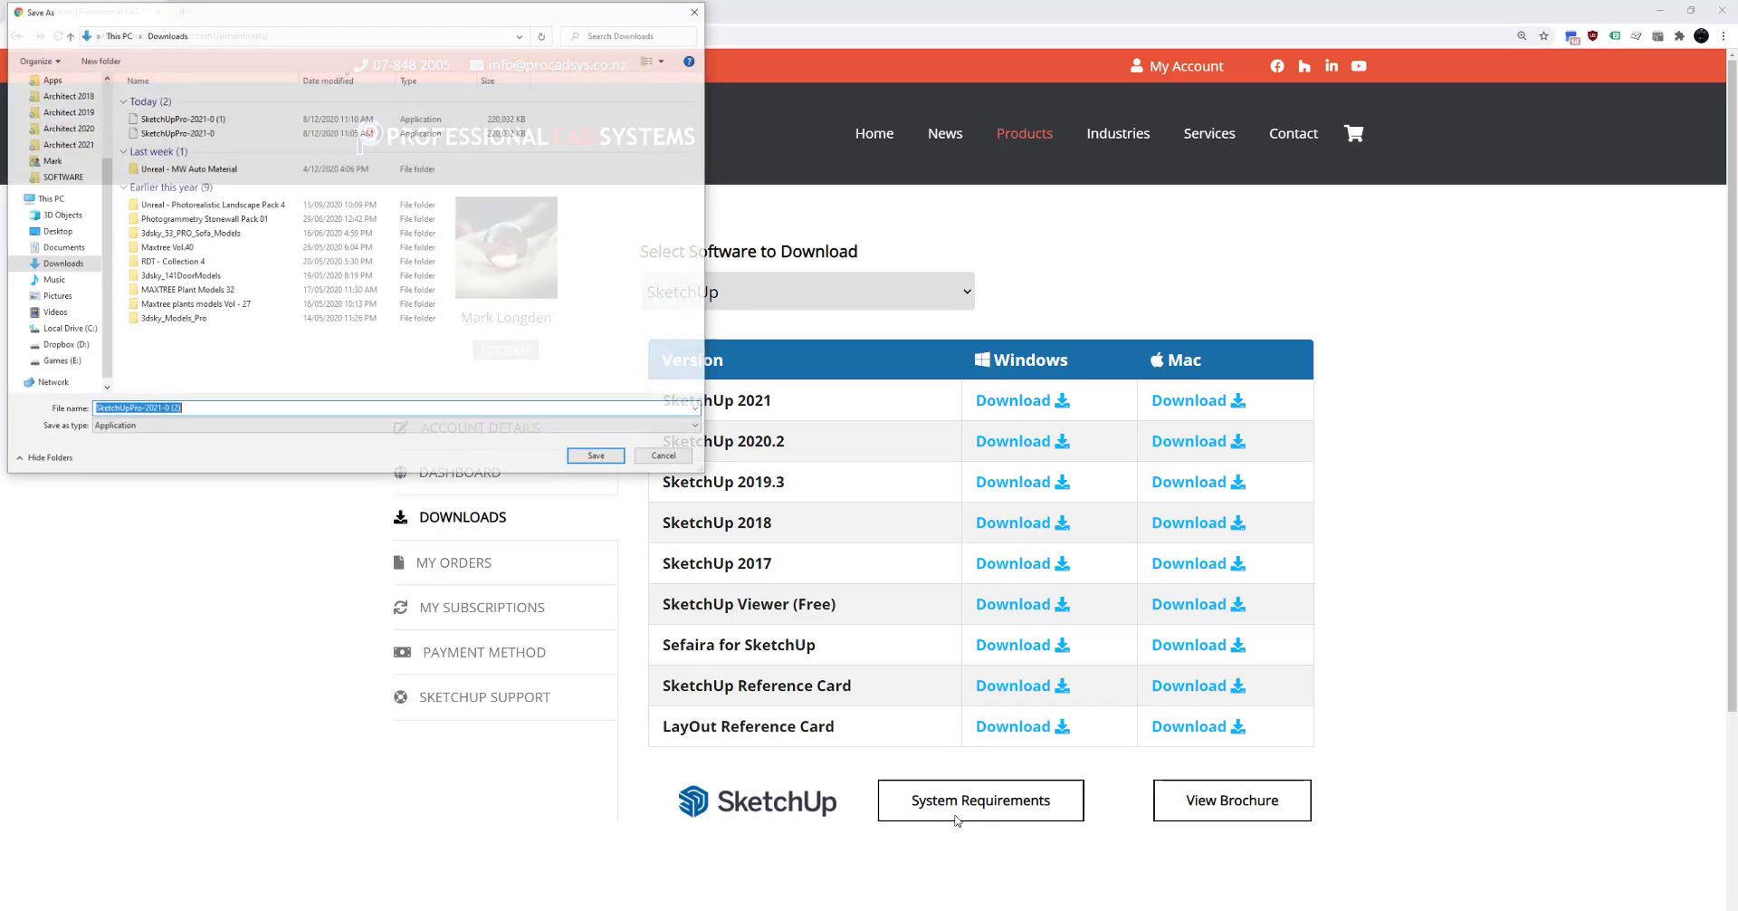
click(597, 456)
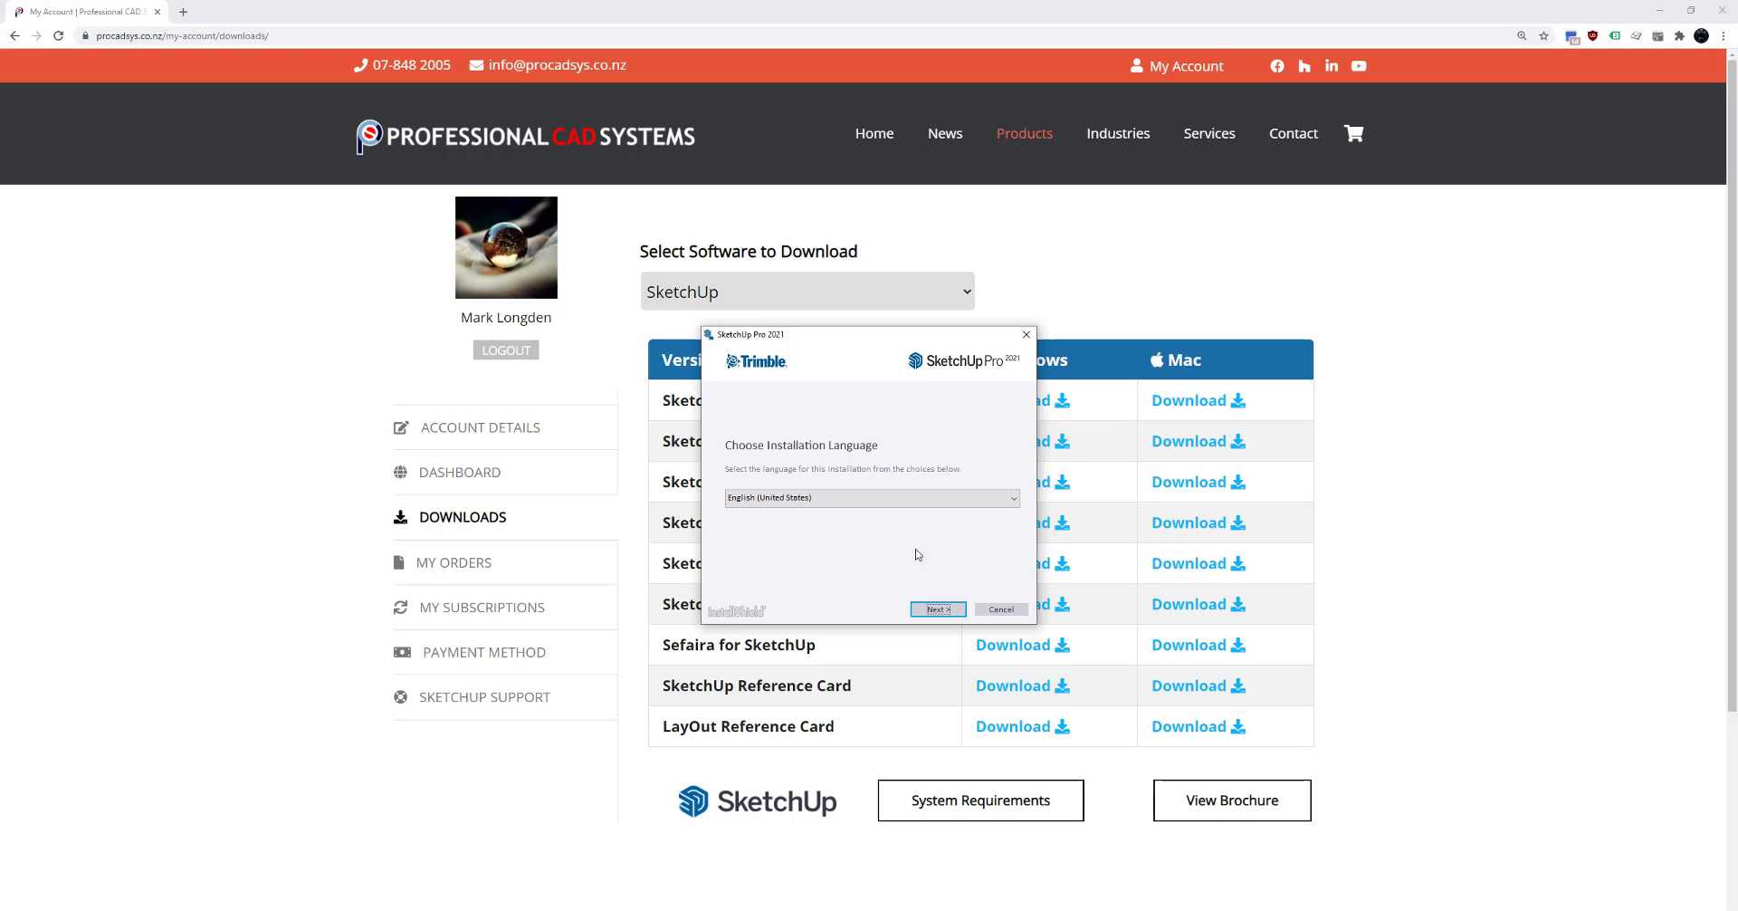
click(938, 608)
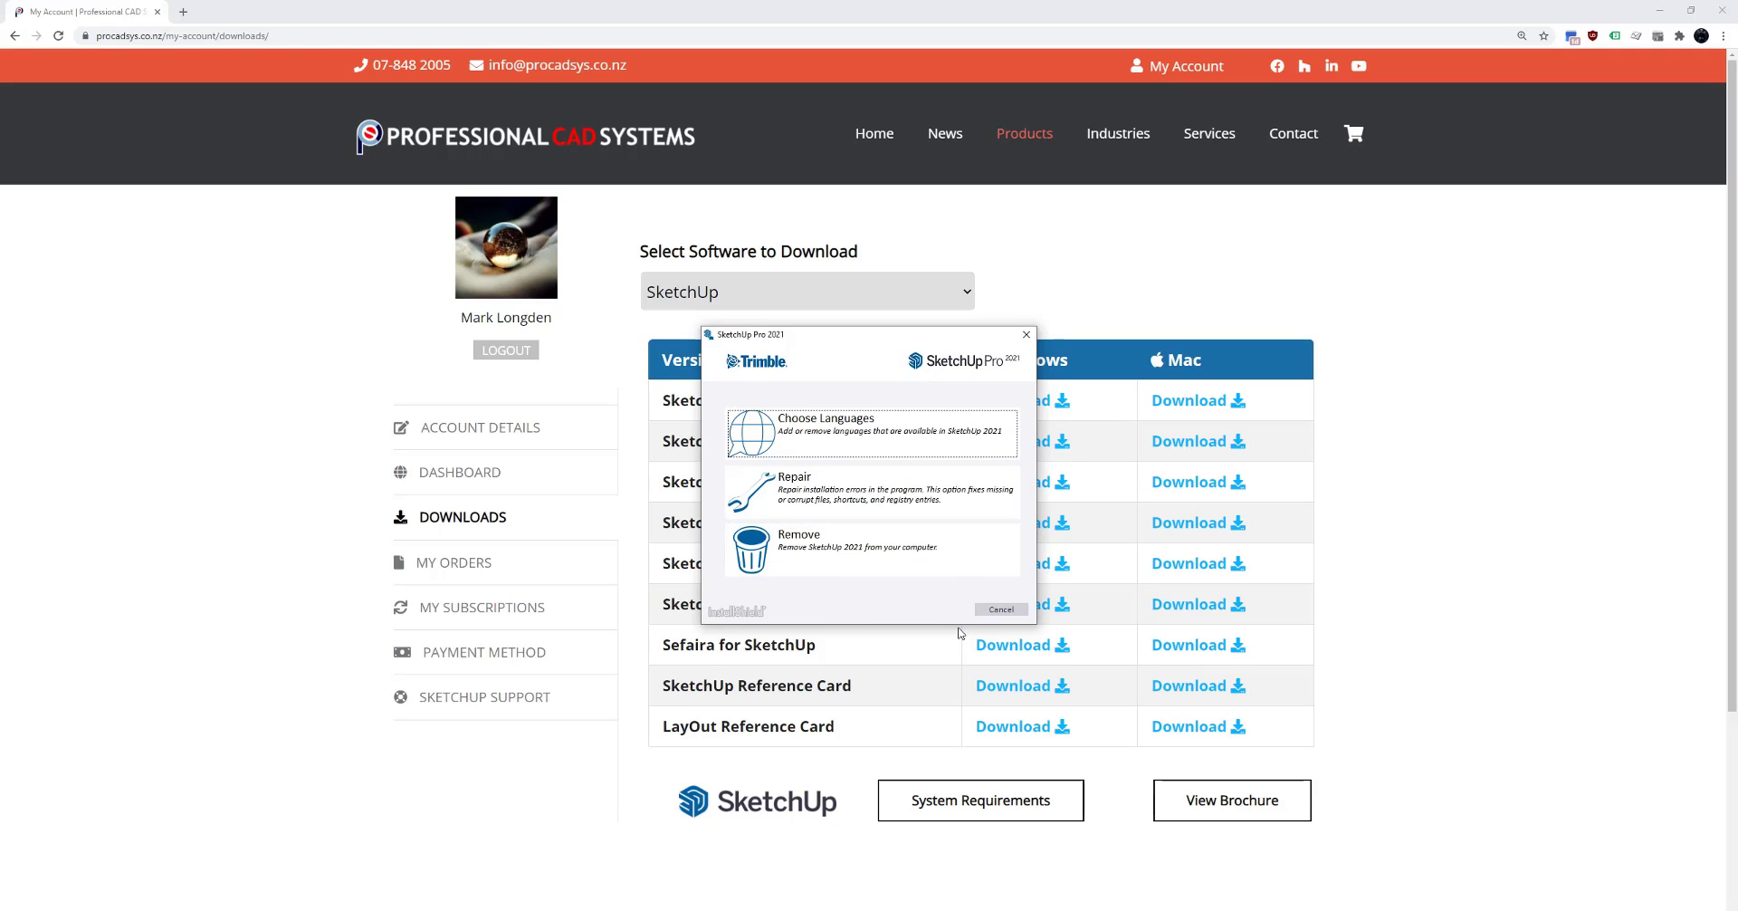
click(1027, 337)
click(915, 531)
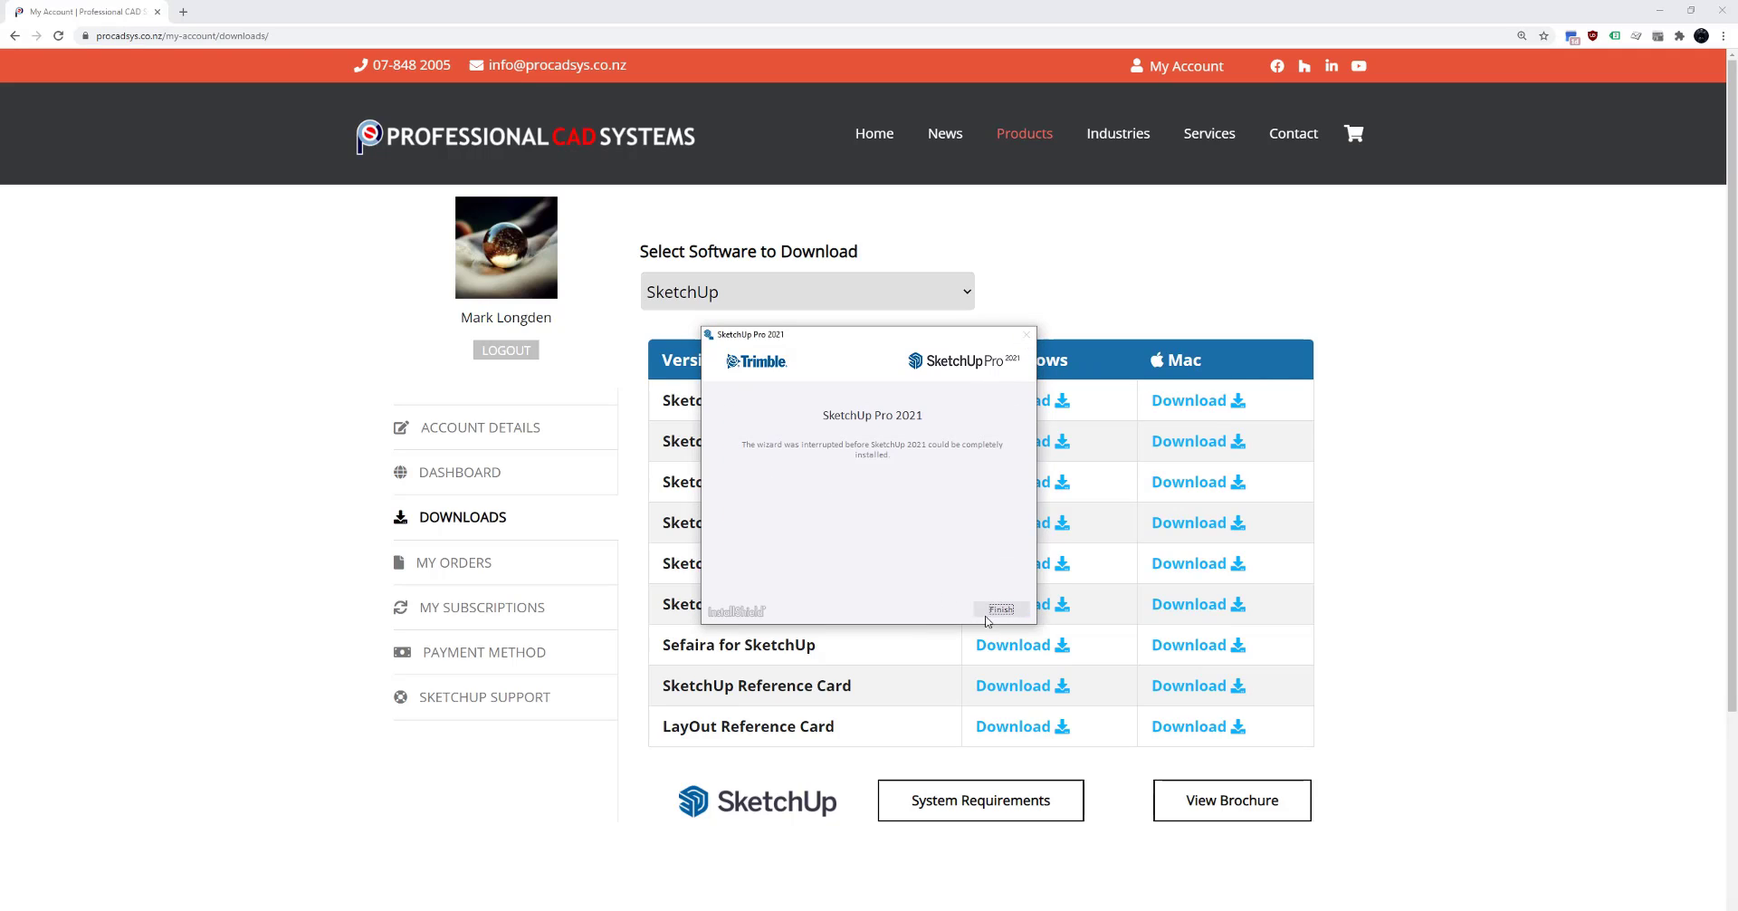
click(1001, 609)
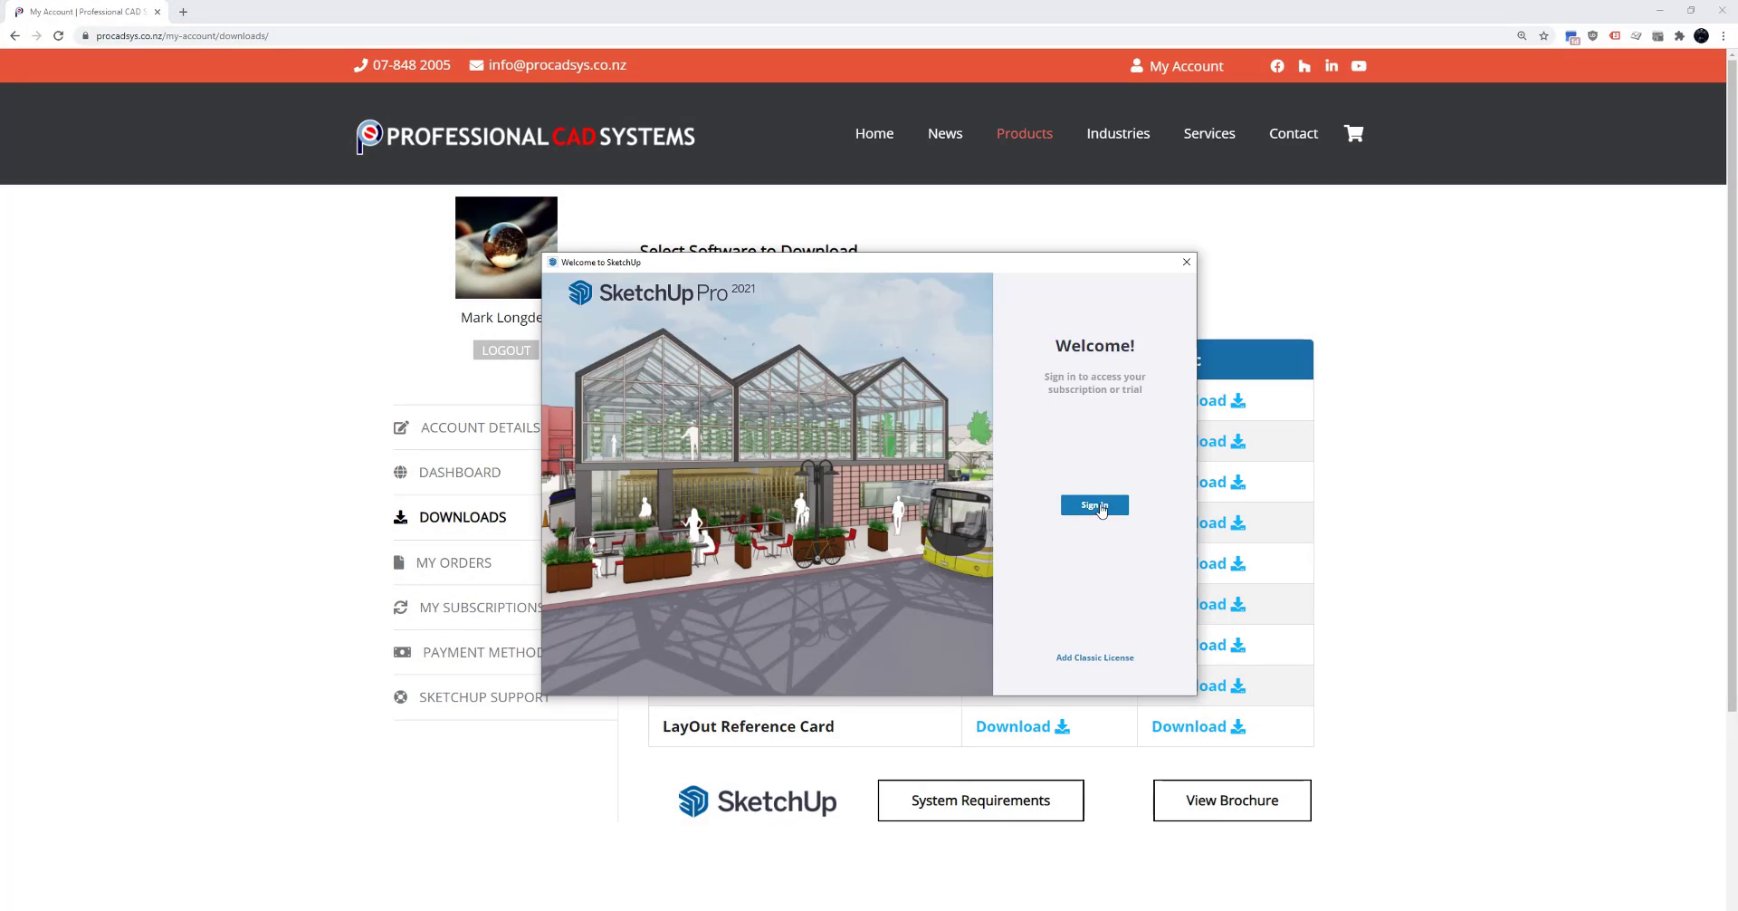
- Start the subscription sign-in from SketchUp Pro 2021's Welcome window
click(1094, 506)
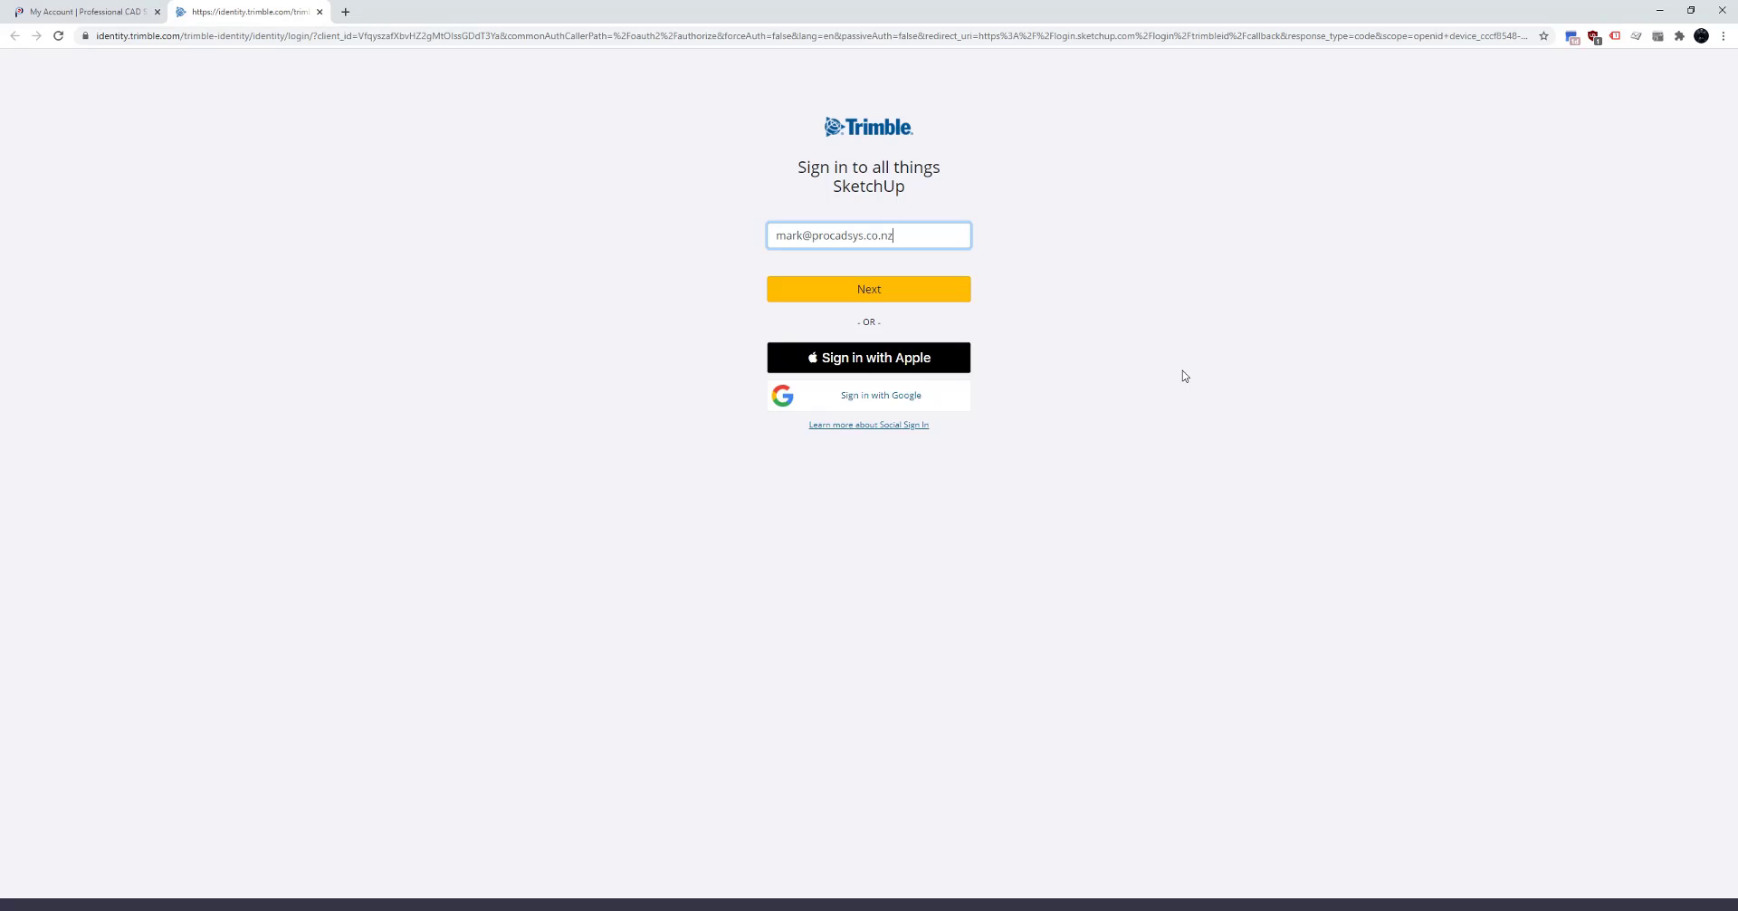
- Confirm the account email, then re-enter the account password and submit the Trimble Identity sign-in
drag(908, 234, 604, 257)
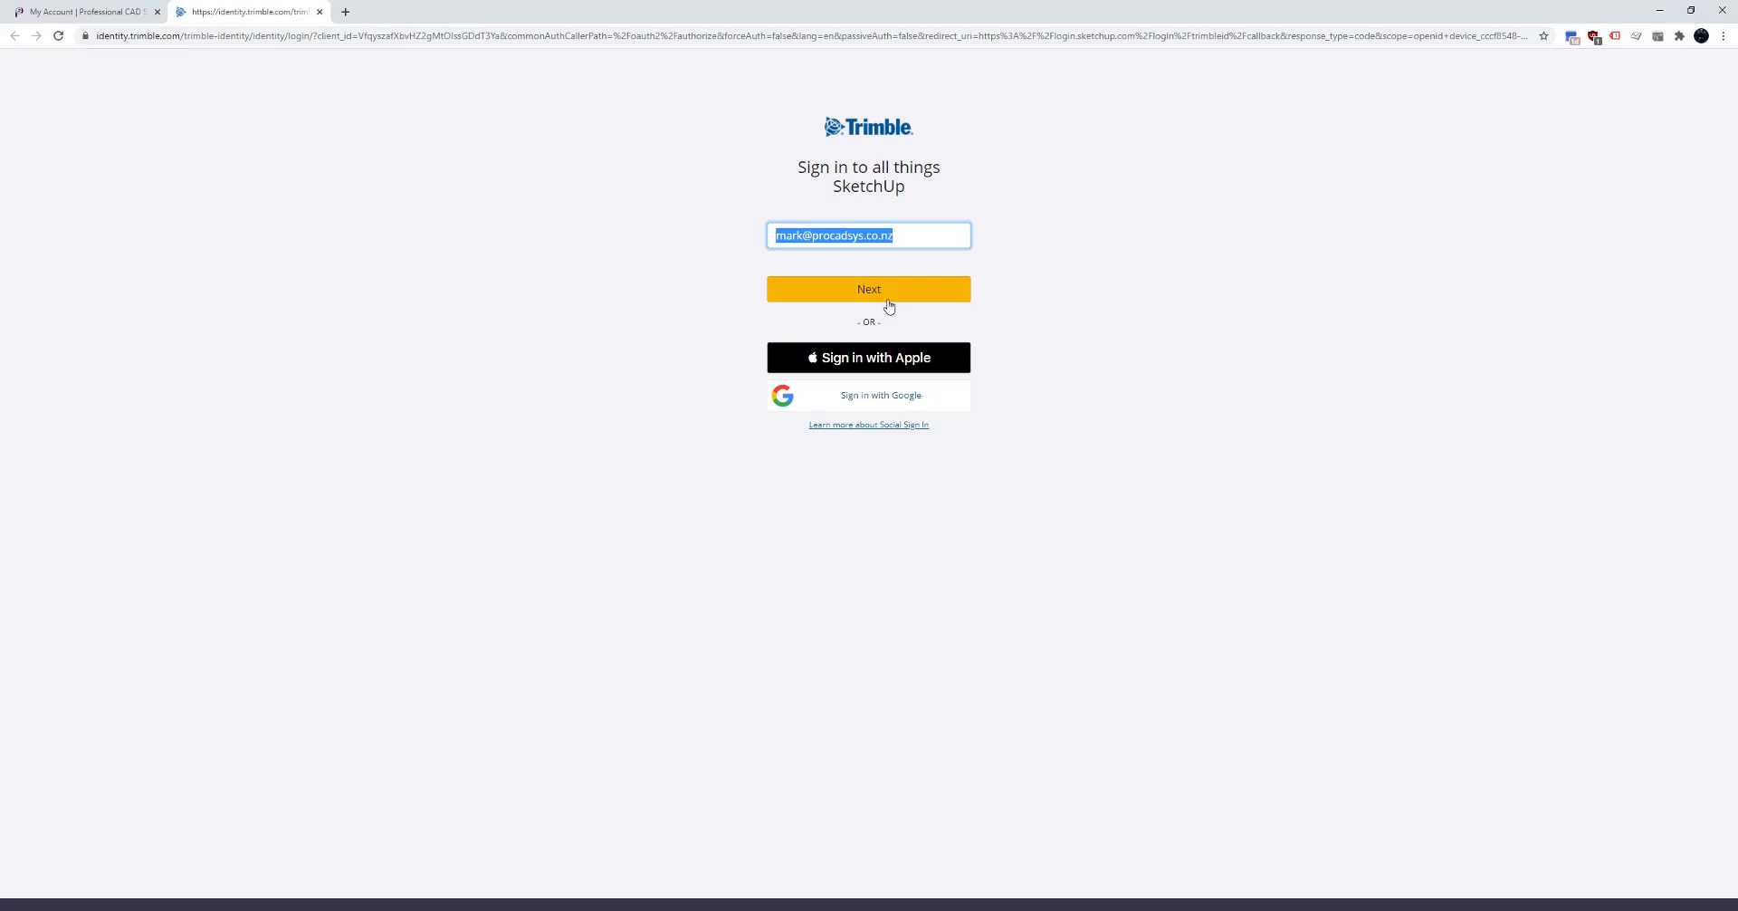
click(869, 296)
key(ctrl+v)
double_click(824, 332)
key(BackSpace)
text(••••••••)
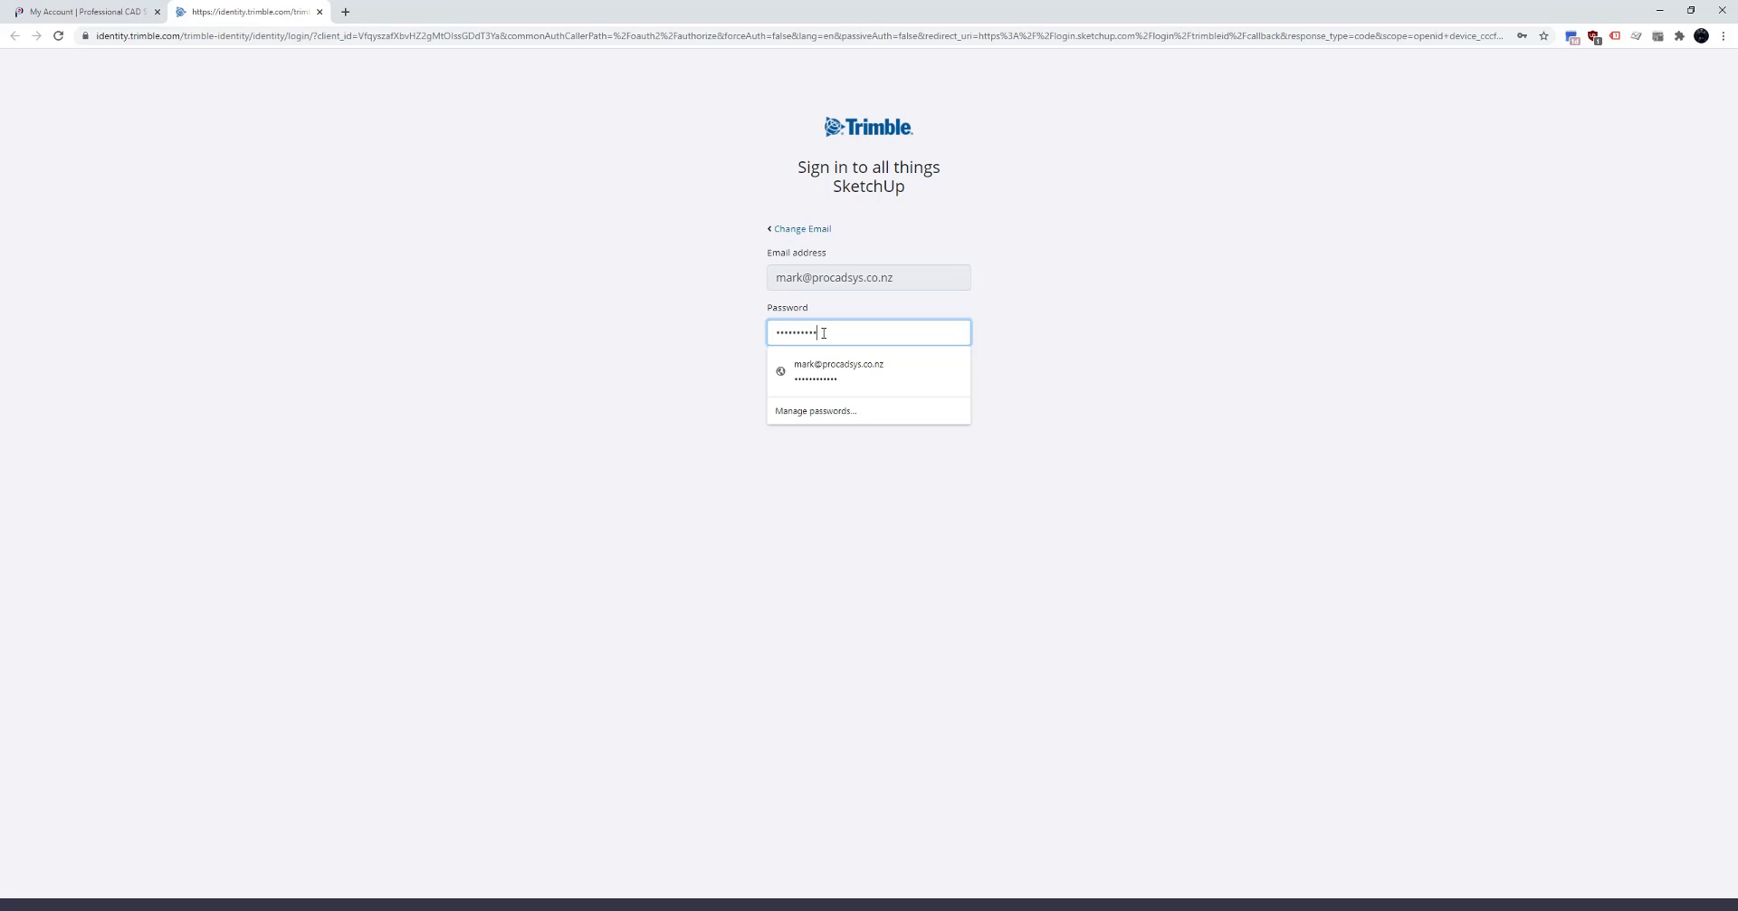
key(Return)
- Close the browser and check Manage Licensing: SketchUp Studio Active, expiring 15 February 2021
click(1723, 10)
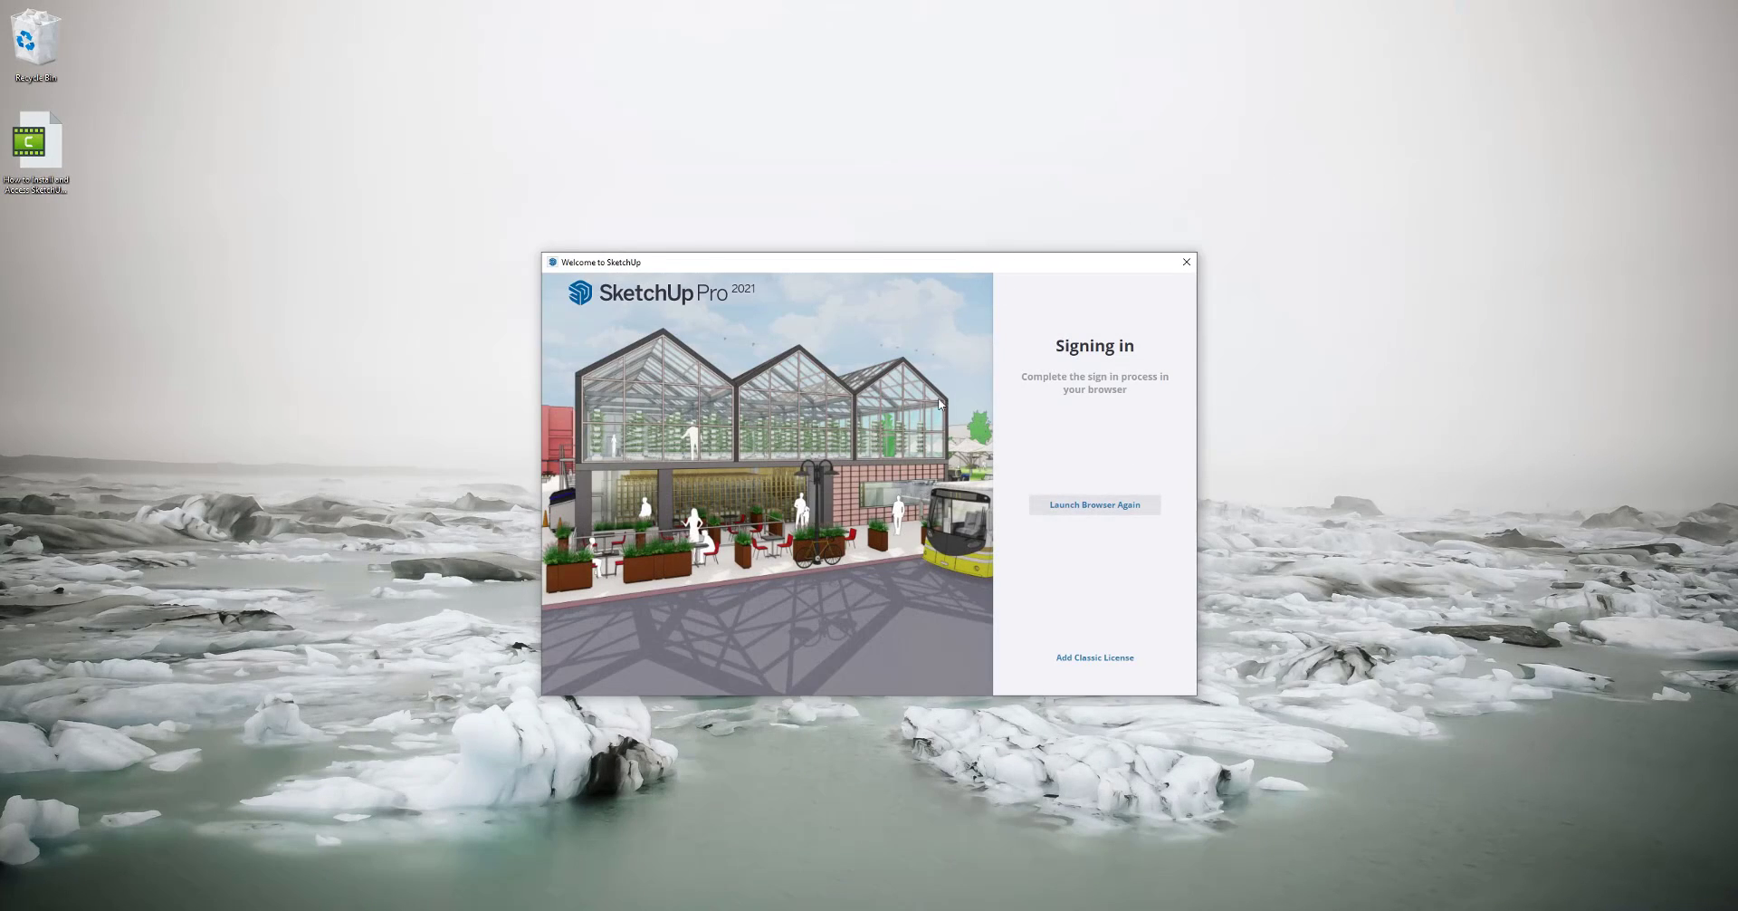
click(1176, 292)
click(1110, 384)
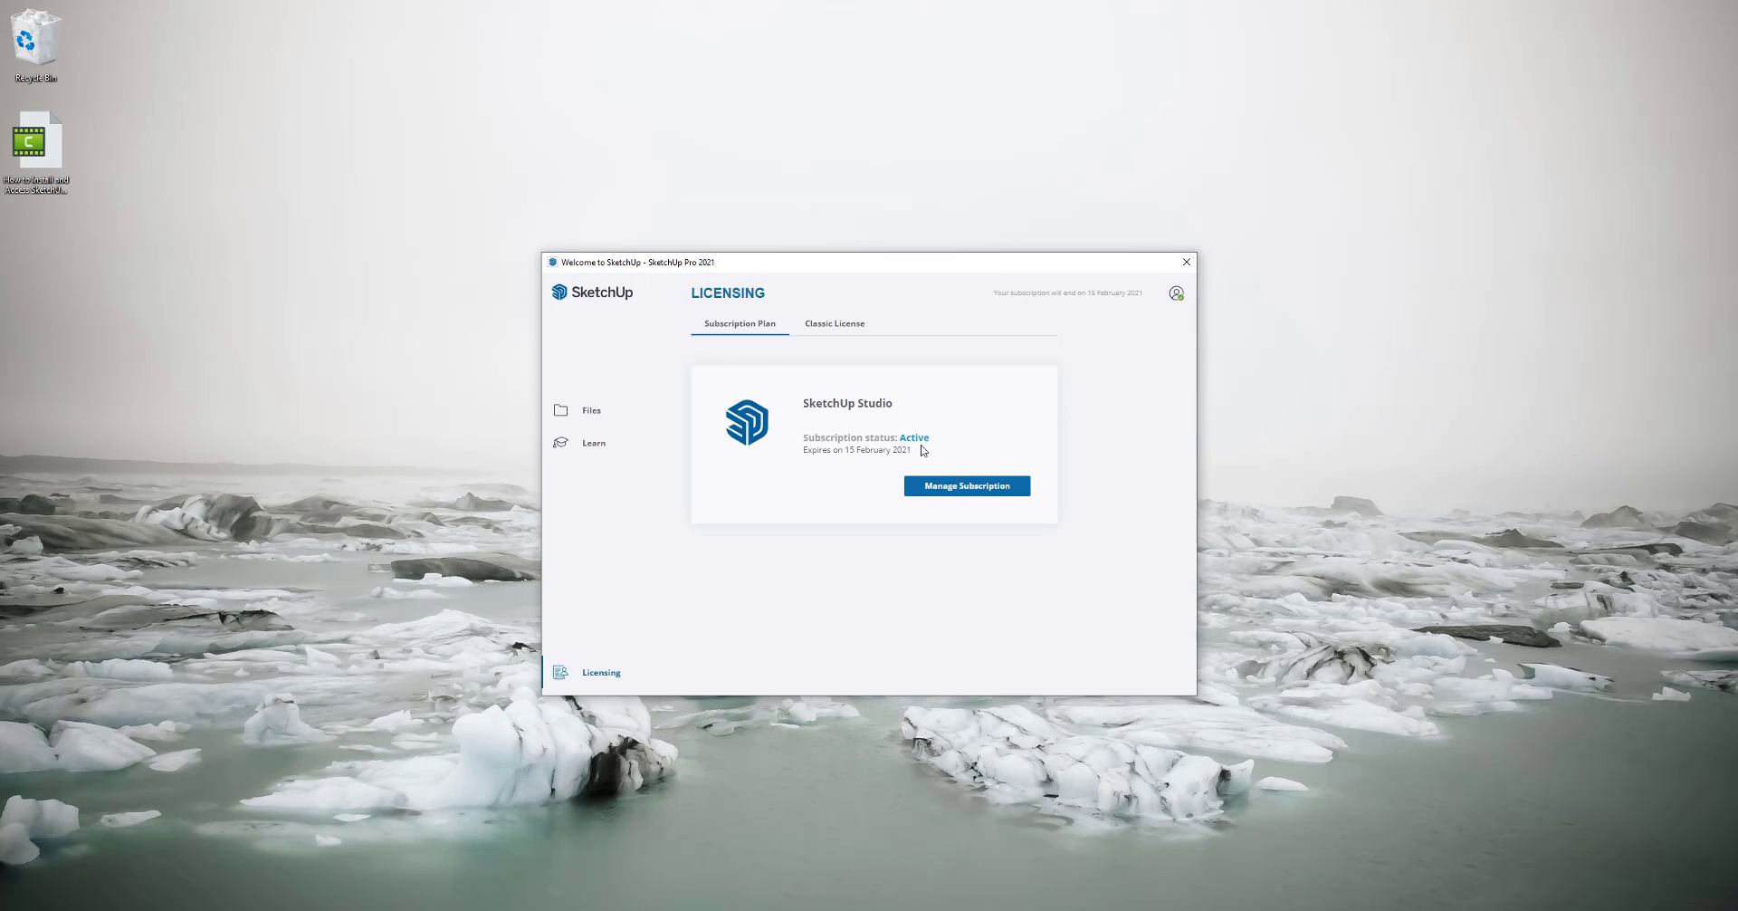
drag(826, 450, 954, 449)
click(917, 453)
- Sign out of the SketchUp account and minimize the browser
click(1176, 292)
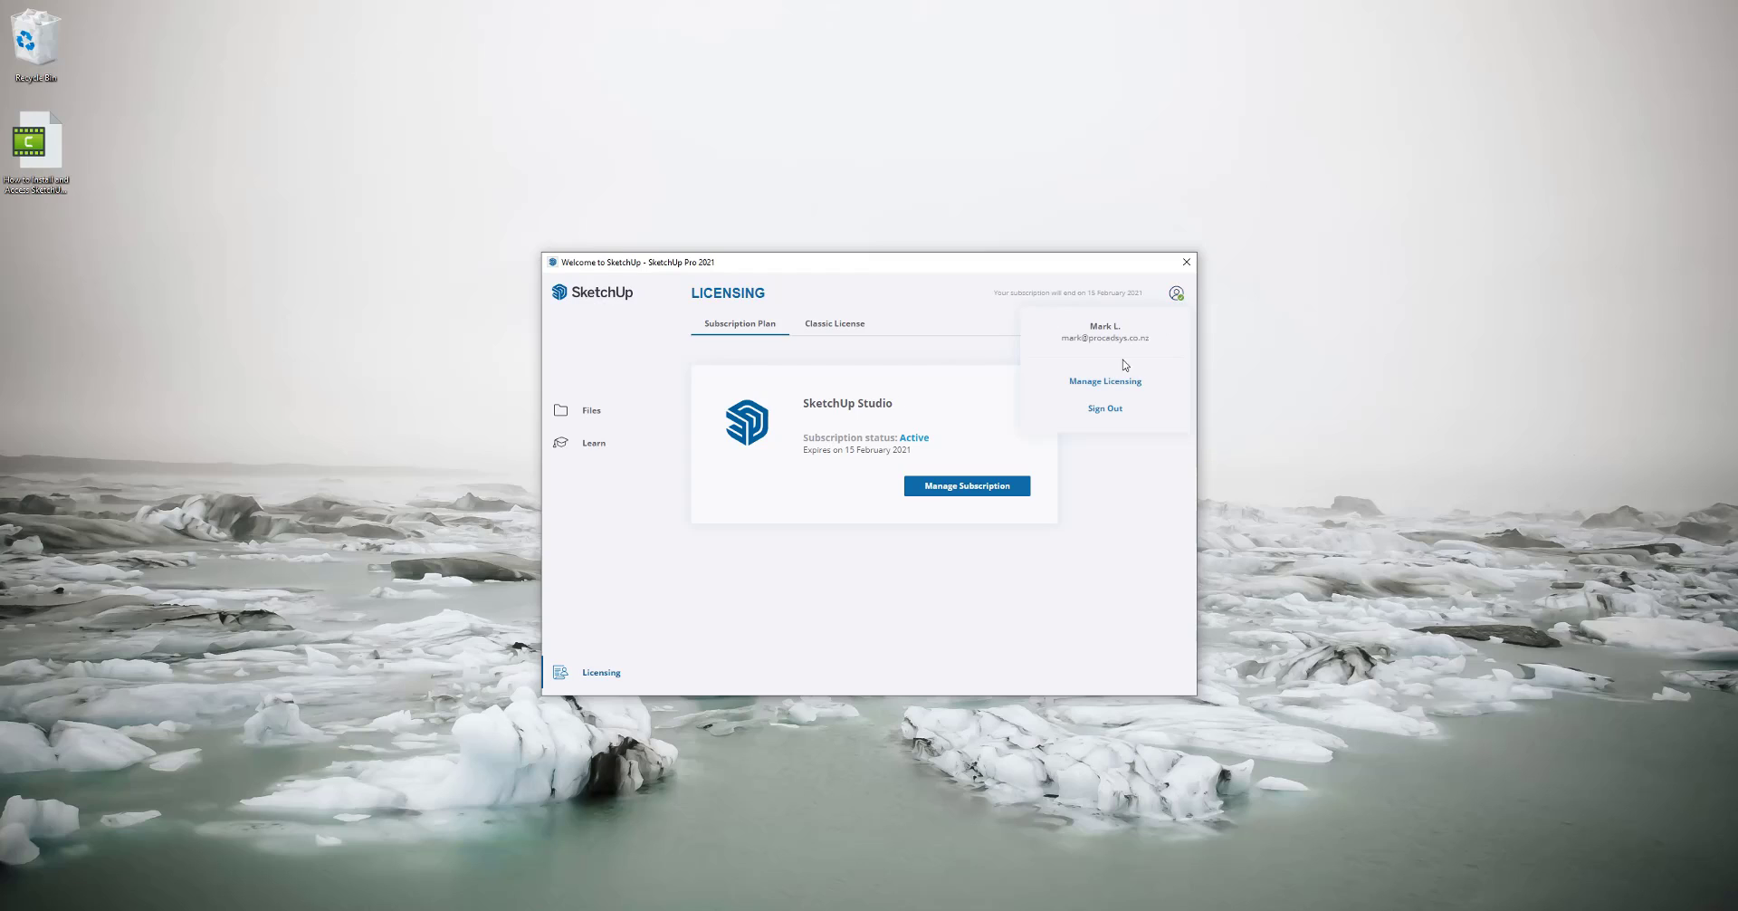
click(1113, 410)
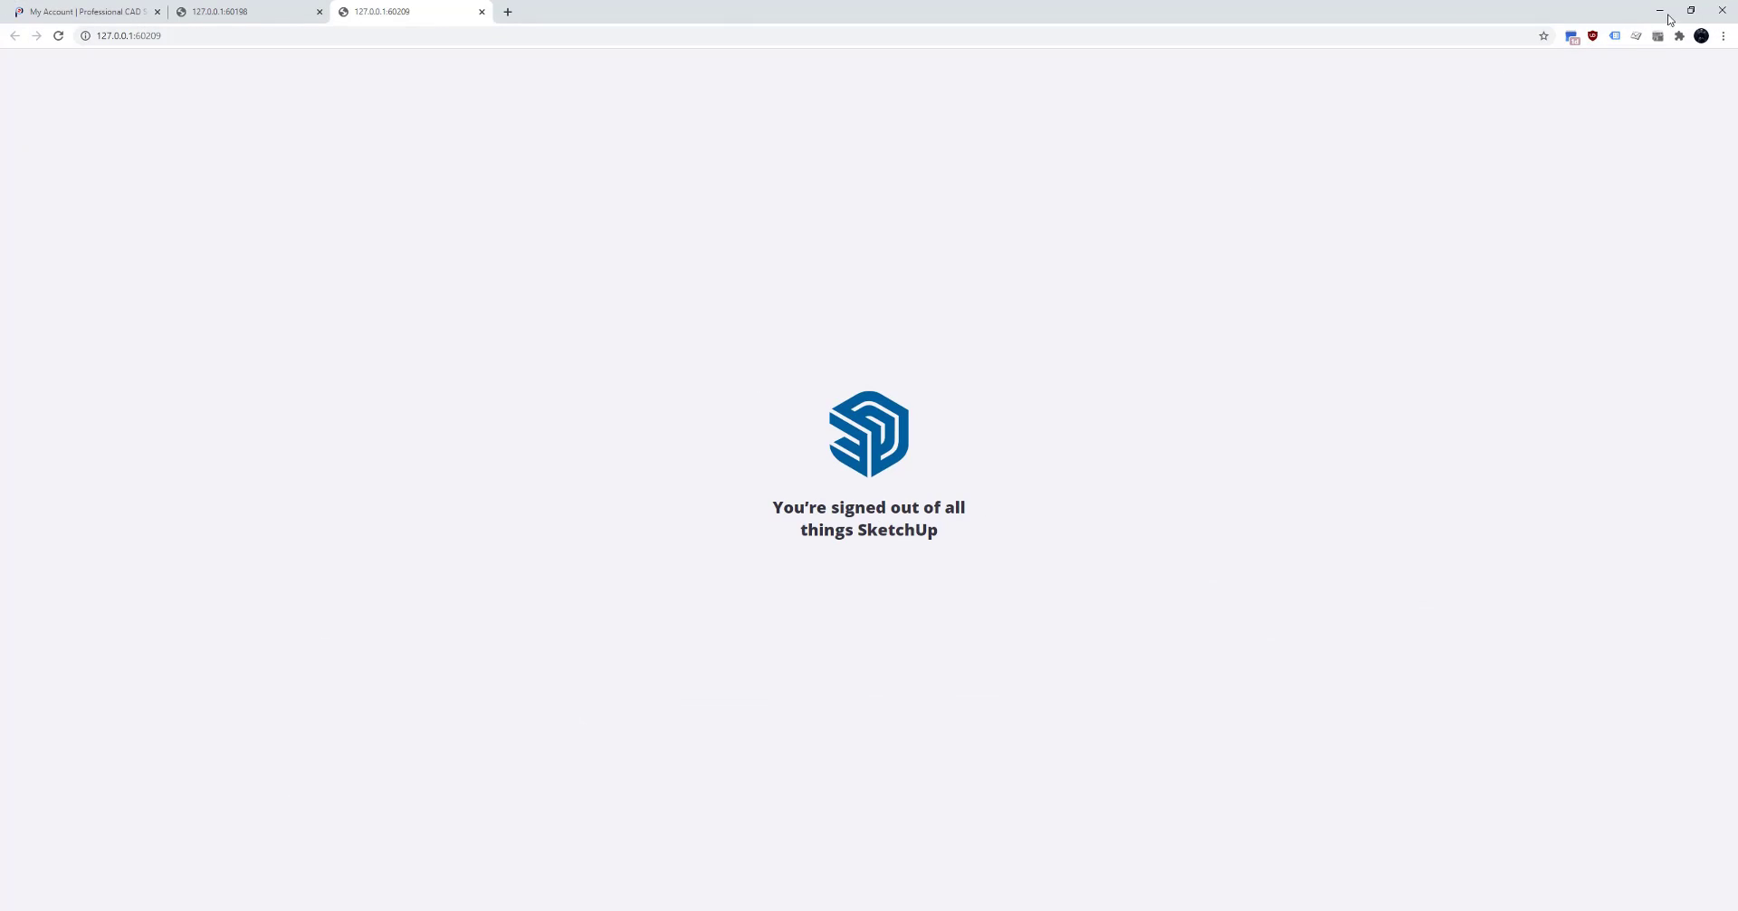
click(1660, 11)
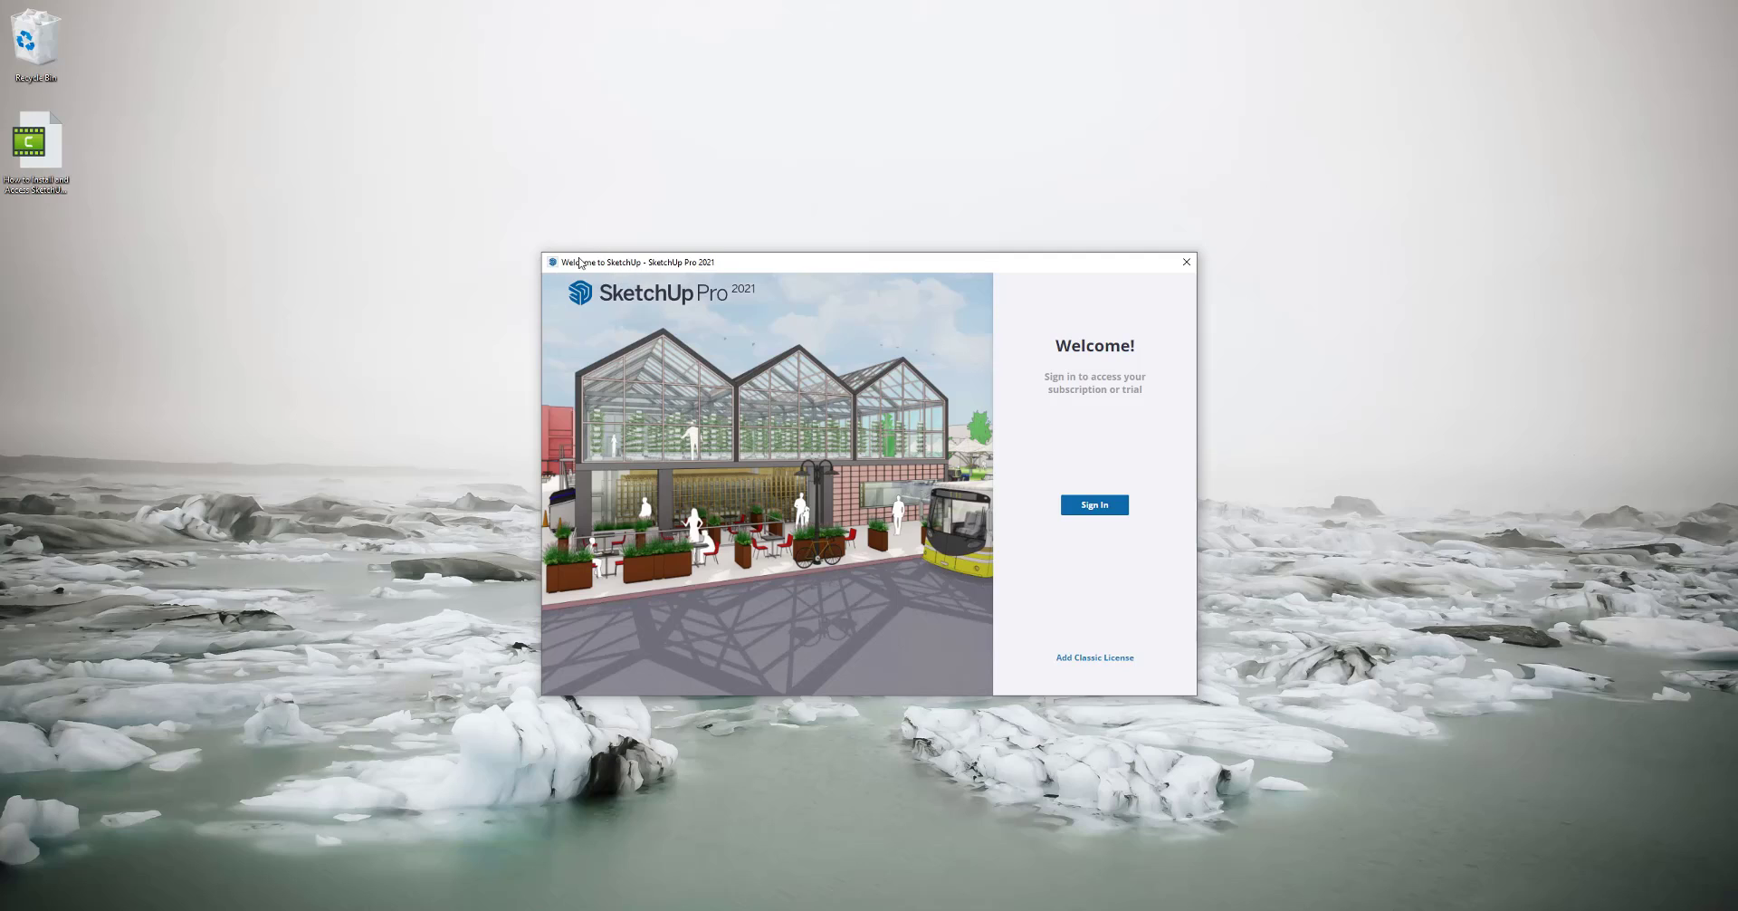
- Open the Add Classic License form and check its Serial Number and Authorization Code fields
click(1099, 659)
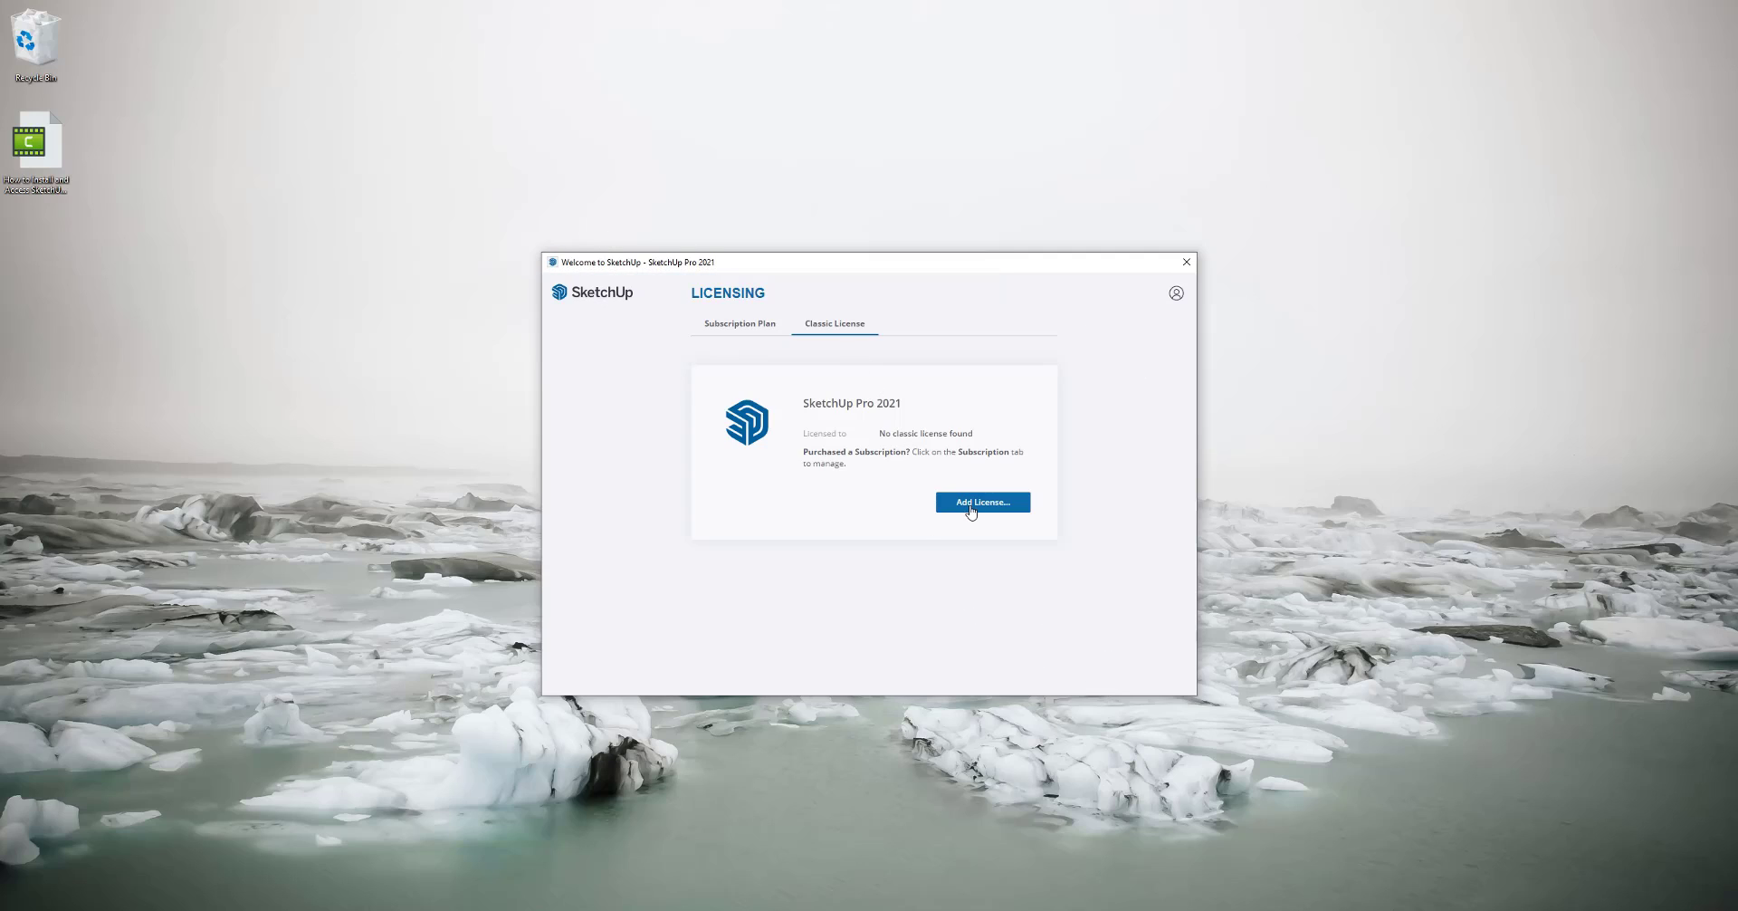
click(971, 503)
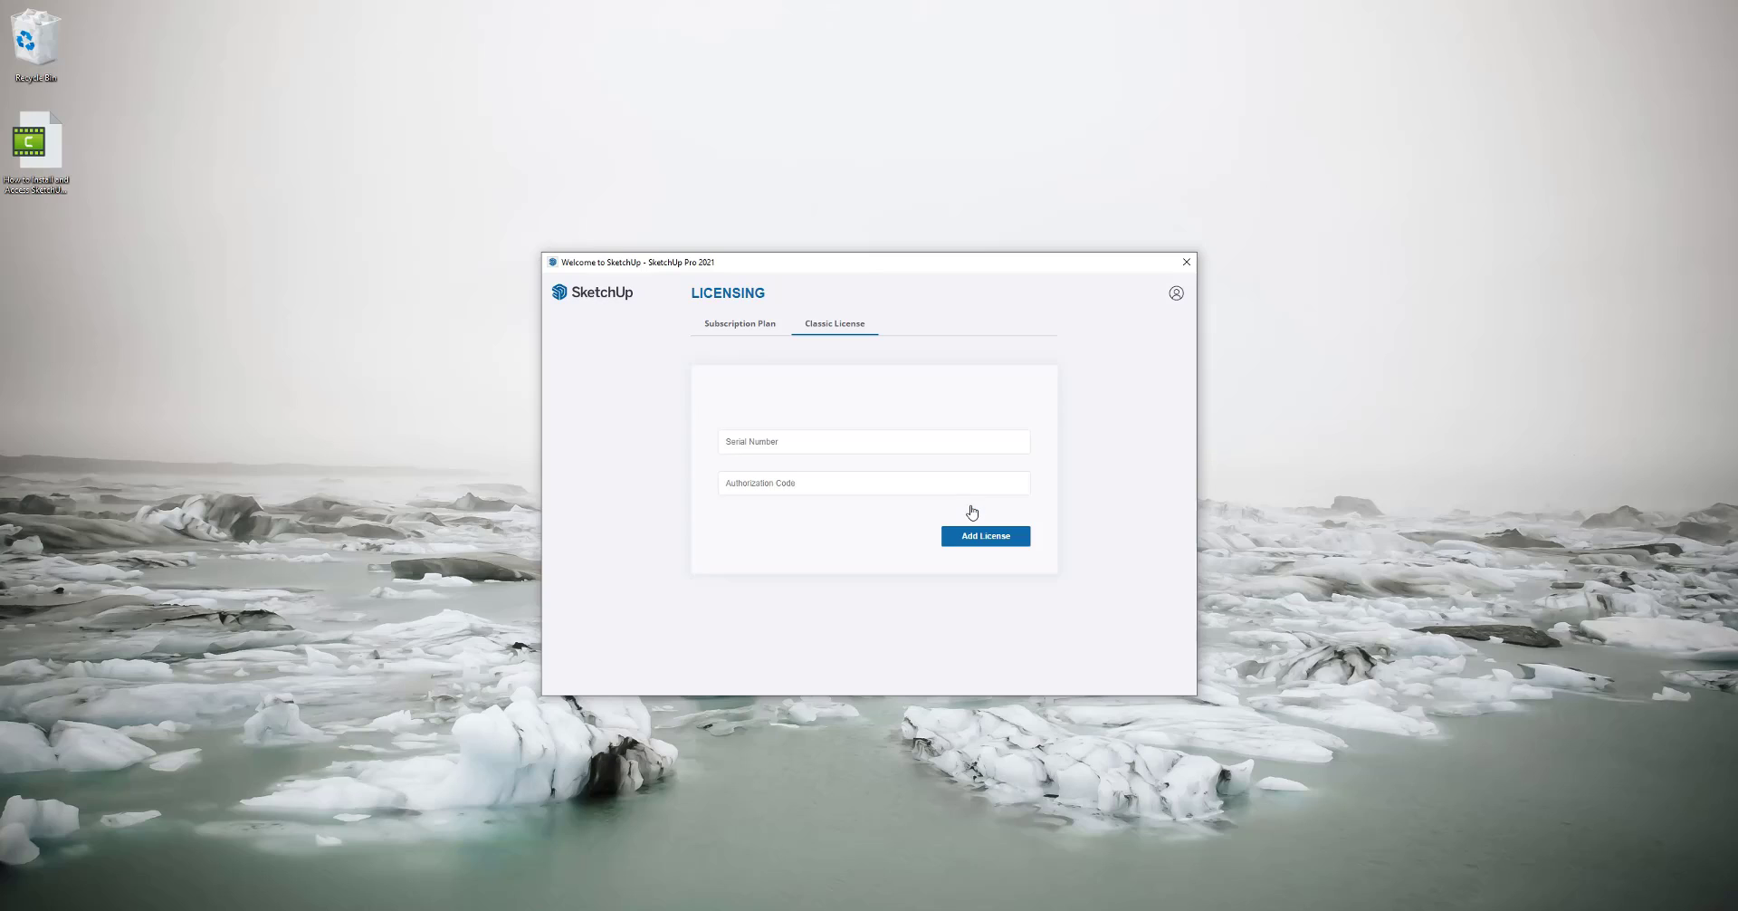
click(767, 445)
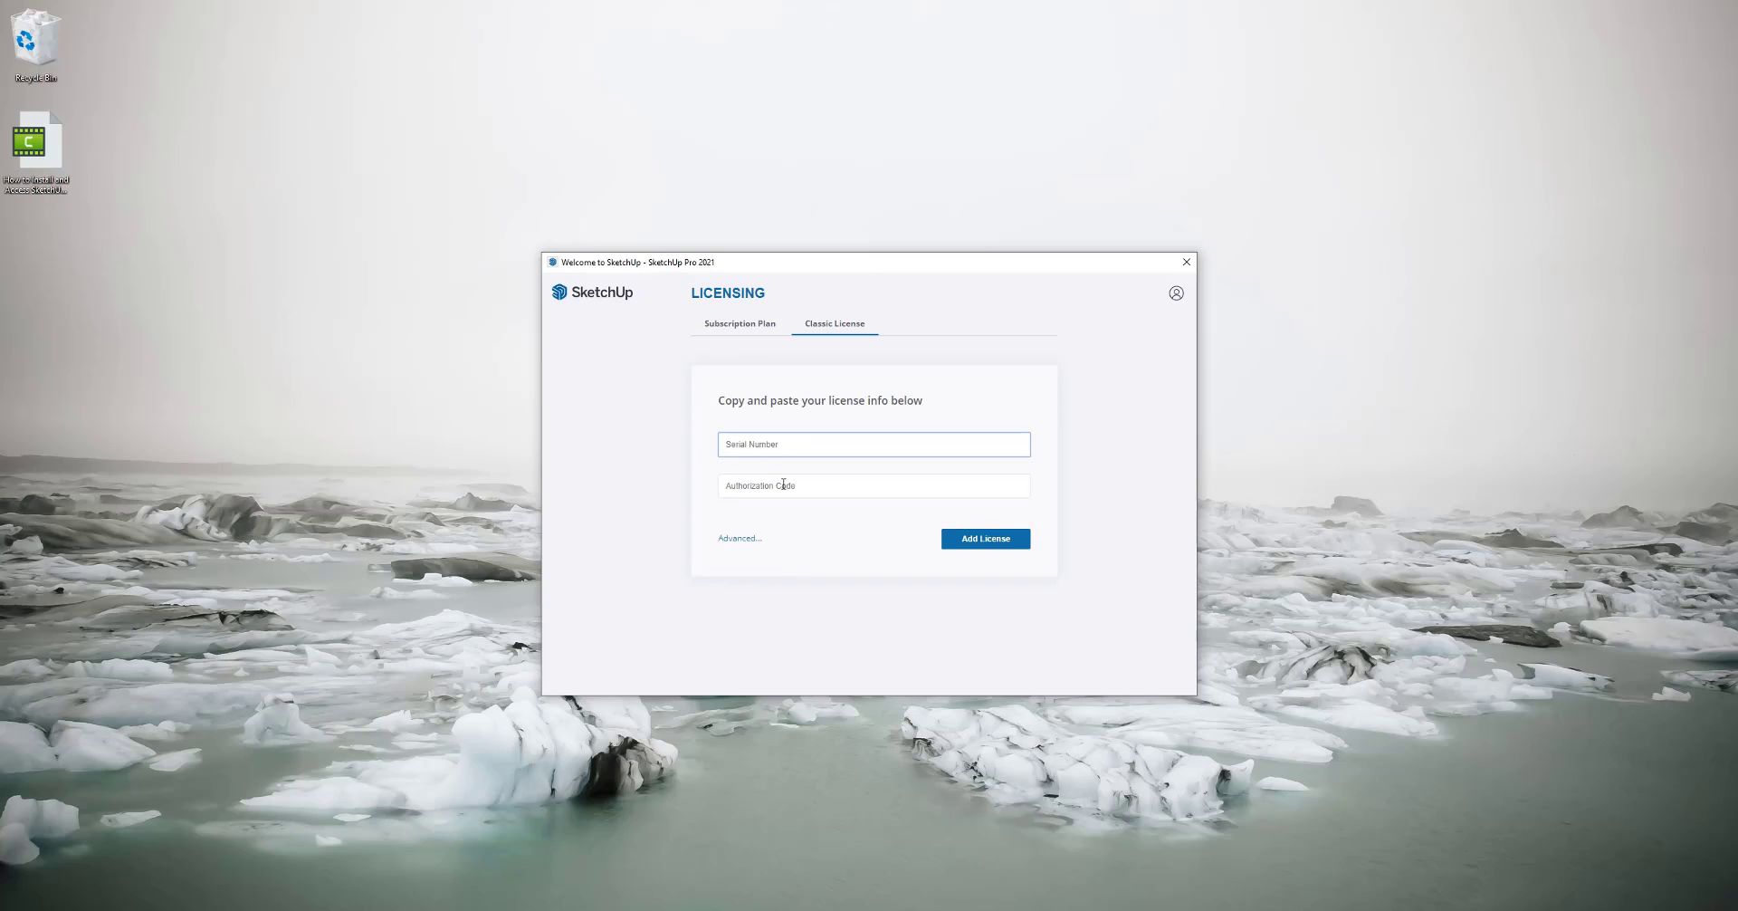
click(784, 485)
click(796, 445)
key(Tab)
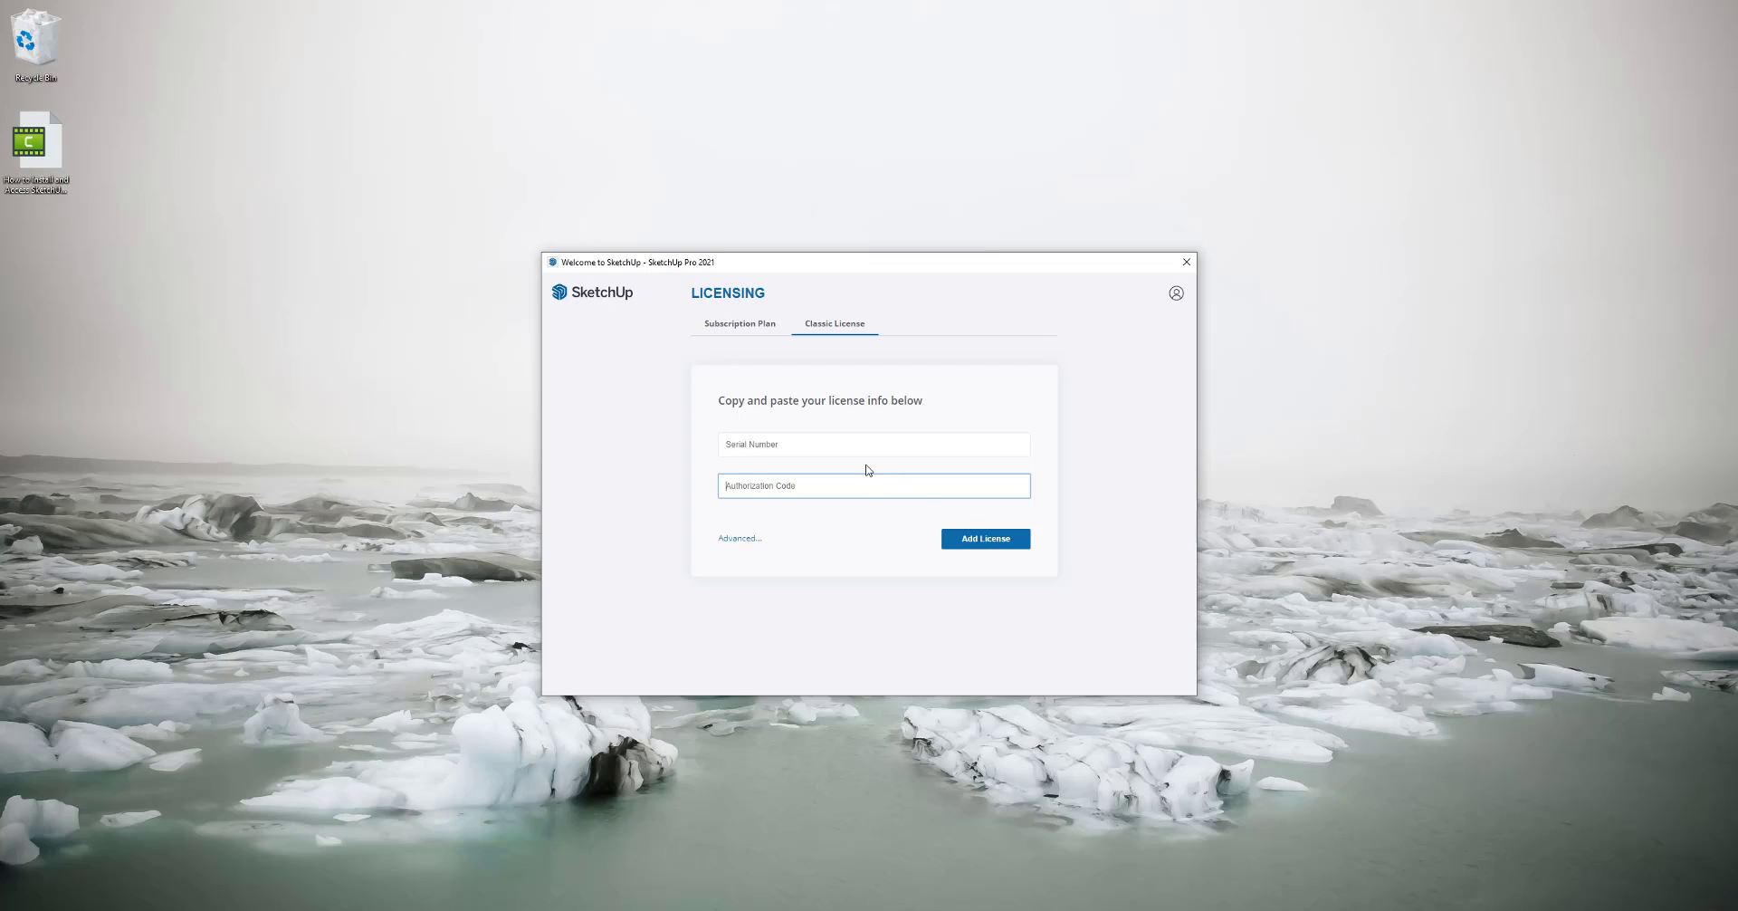
- Sign back in through Trimble Identity with the account password, then minimize the browser
click(736, 328)
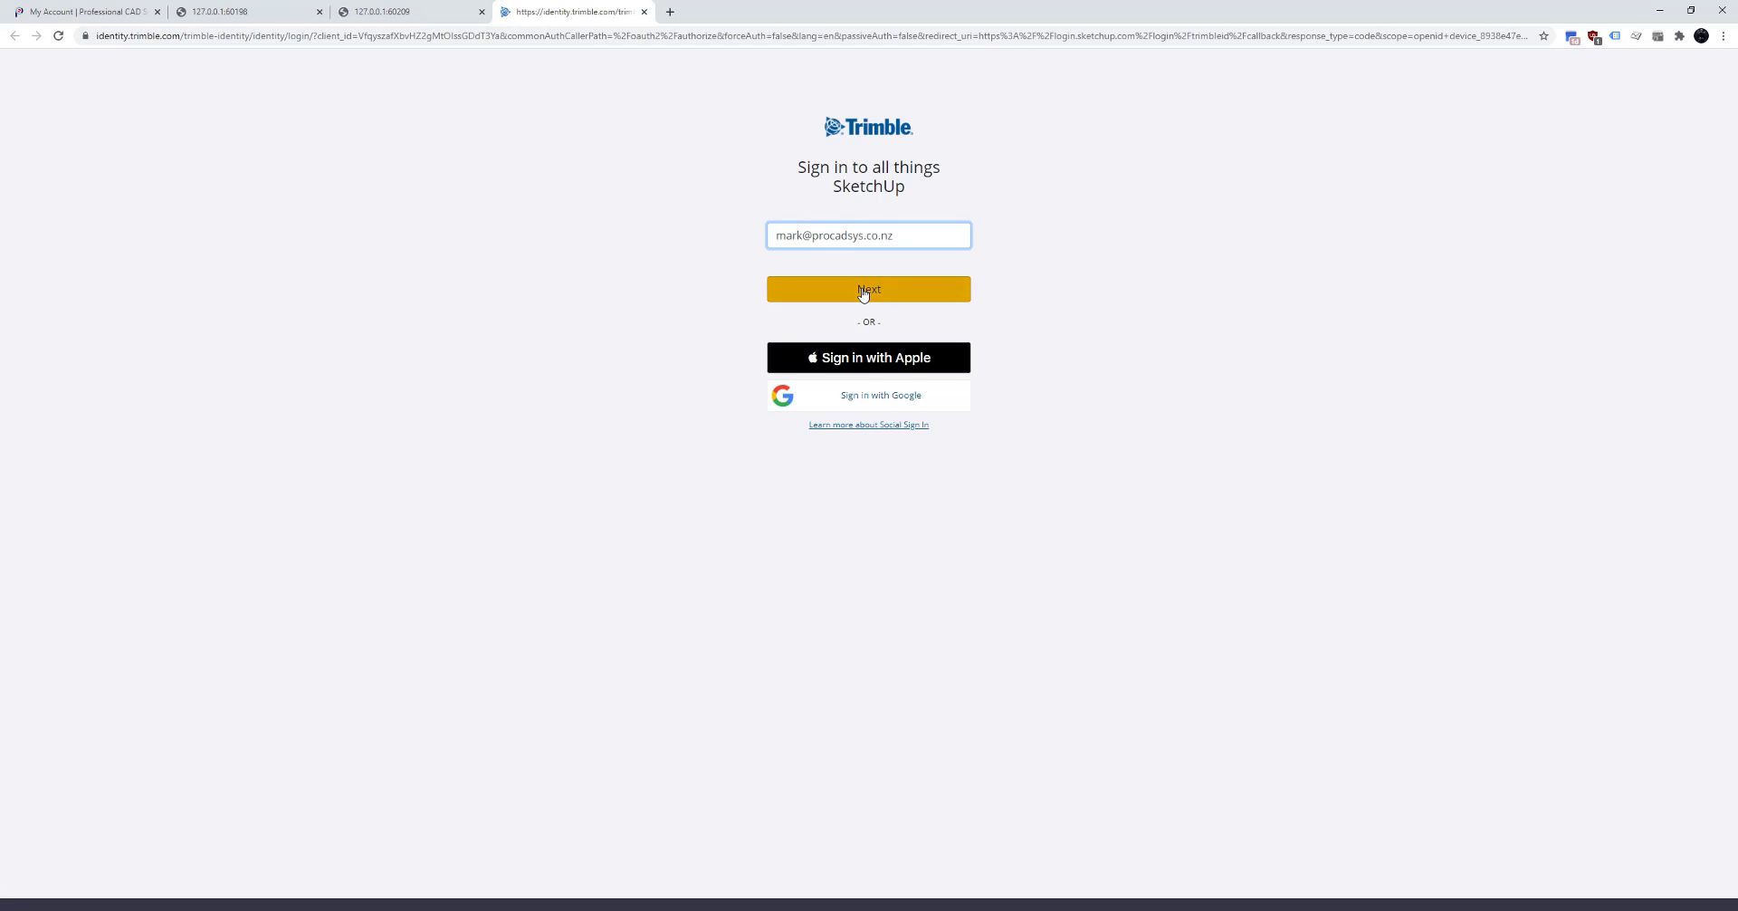
click(863, 291)
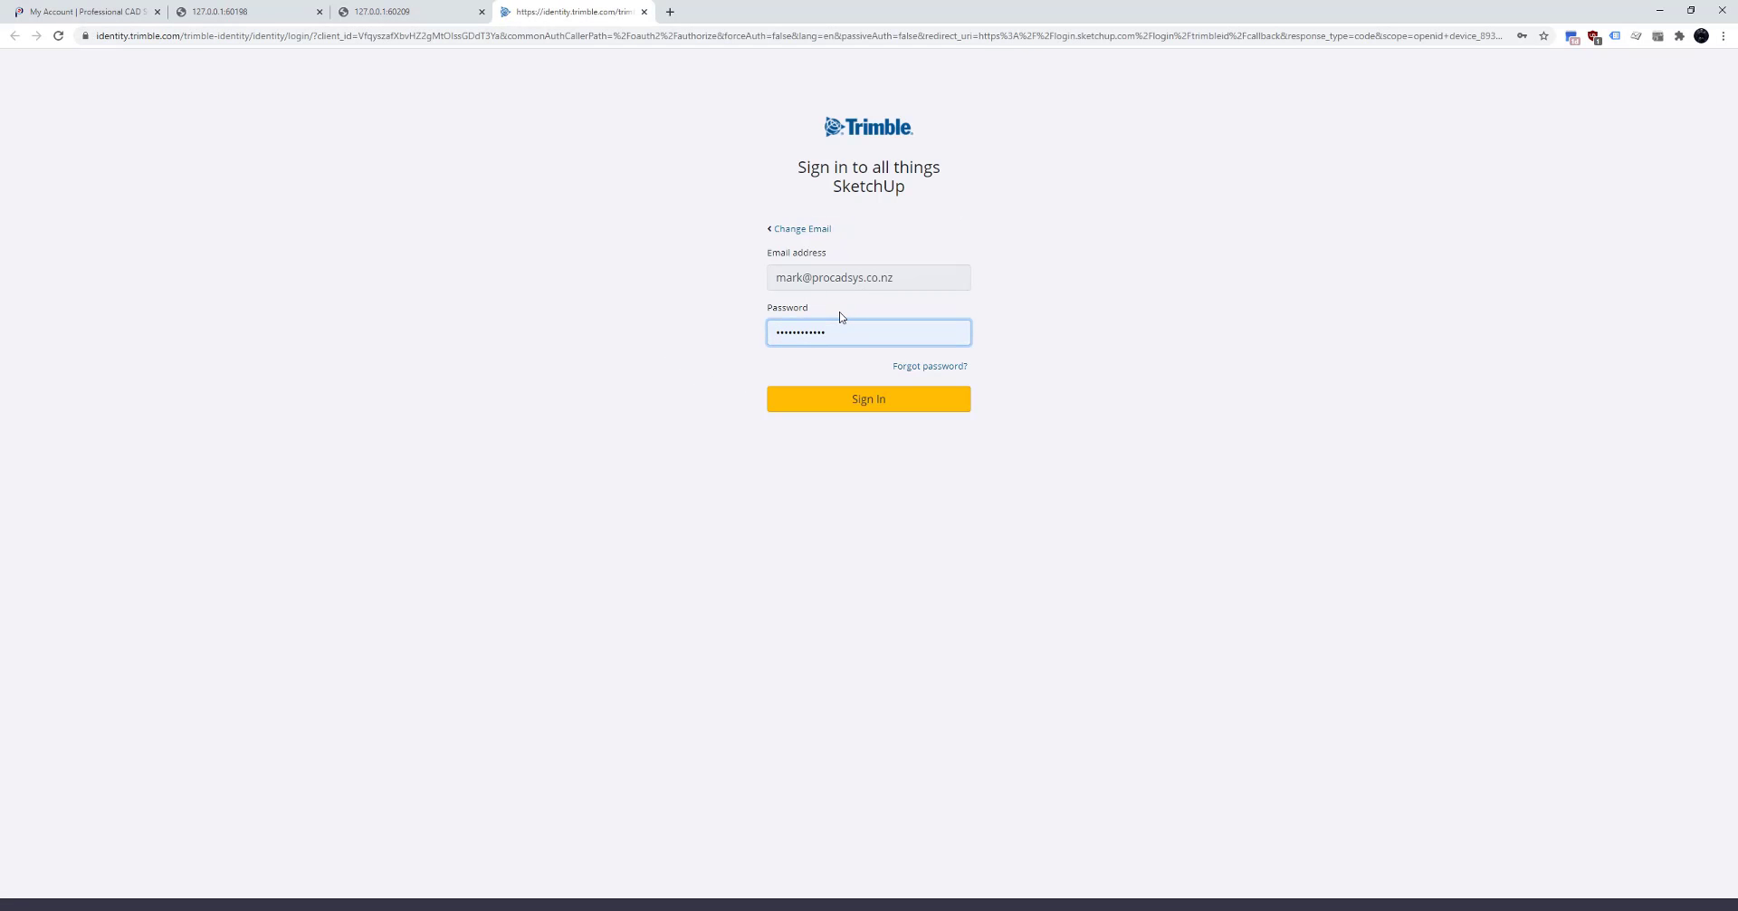
key(ctrl+a)
text(•)
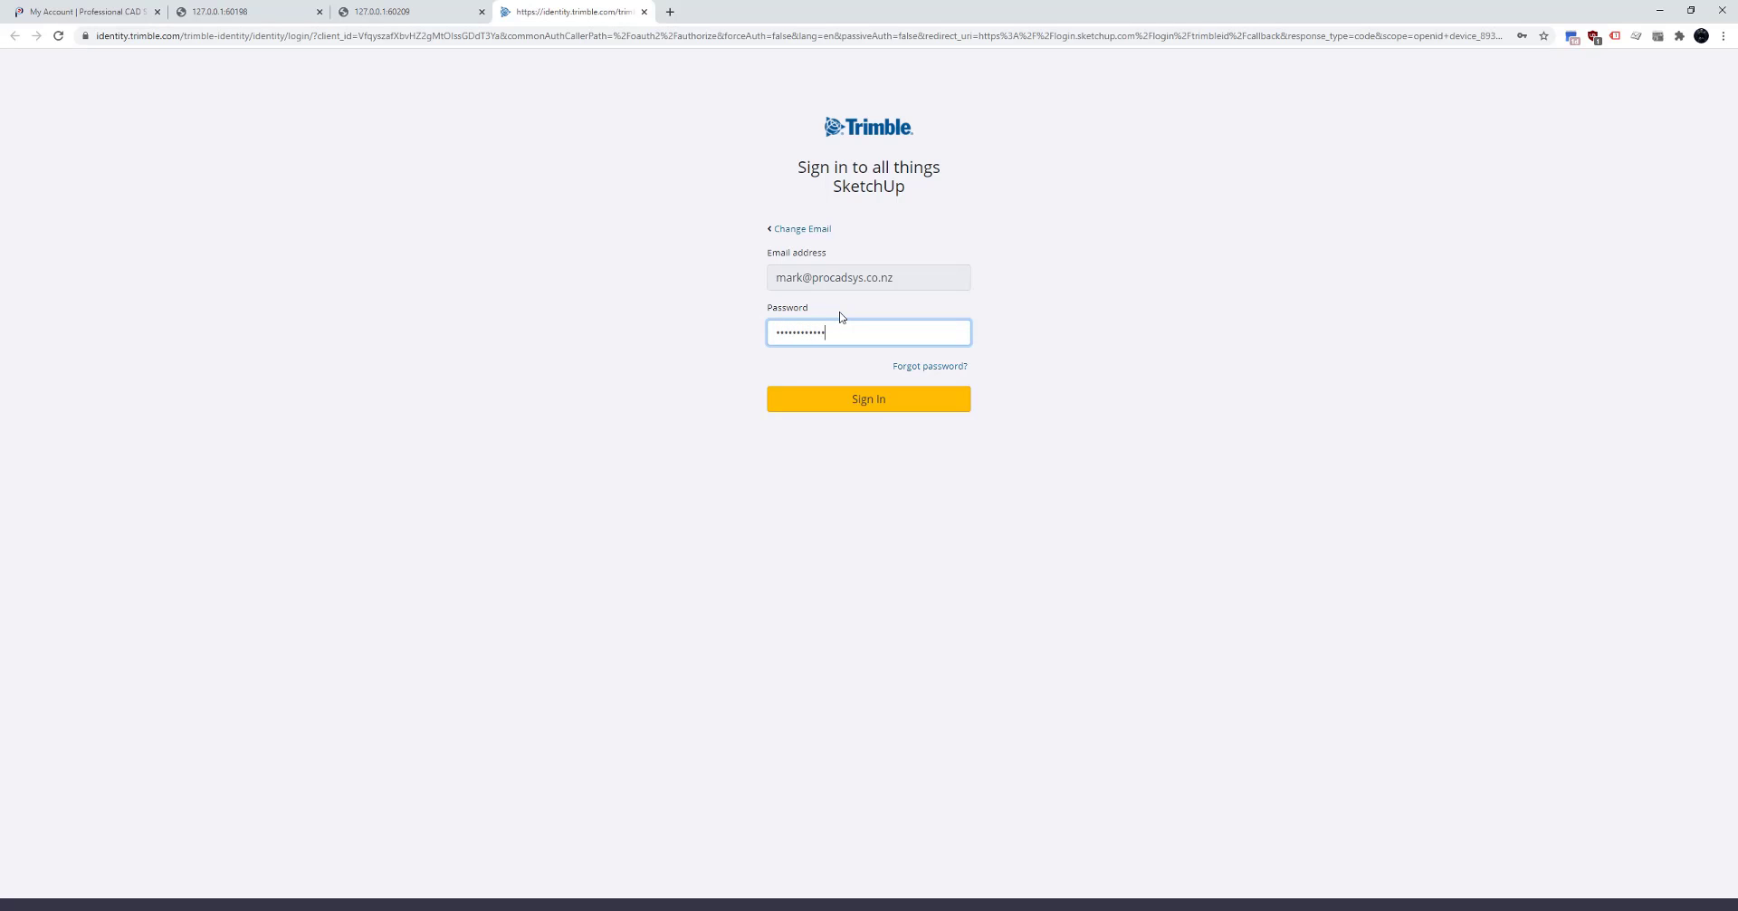
click(1659, 10)
- In the Files templates, mark Architectural Millimeters as the favourite after trying Centimeters and Inches
click(593, 413)
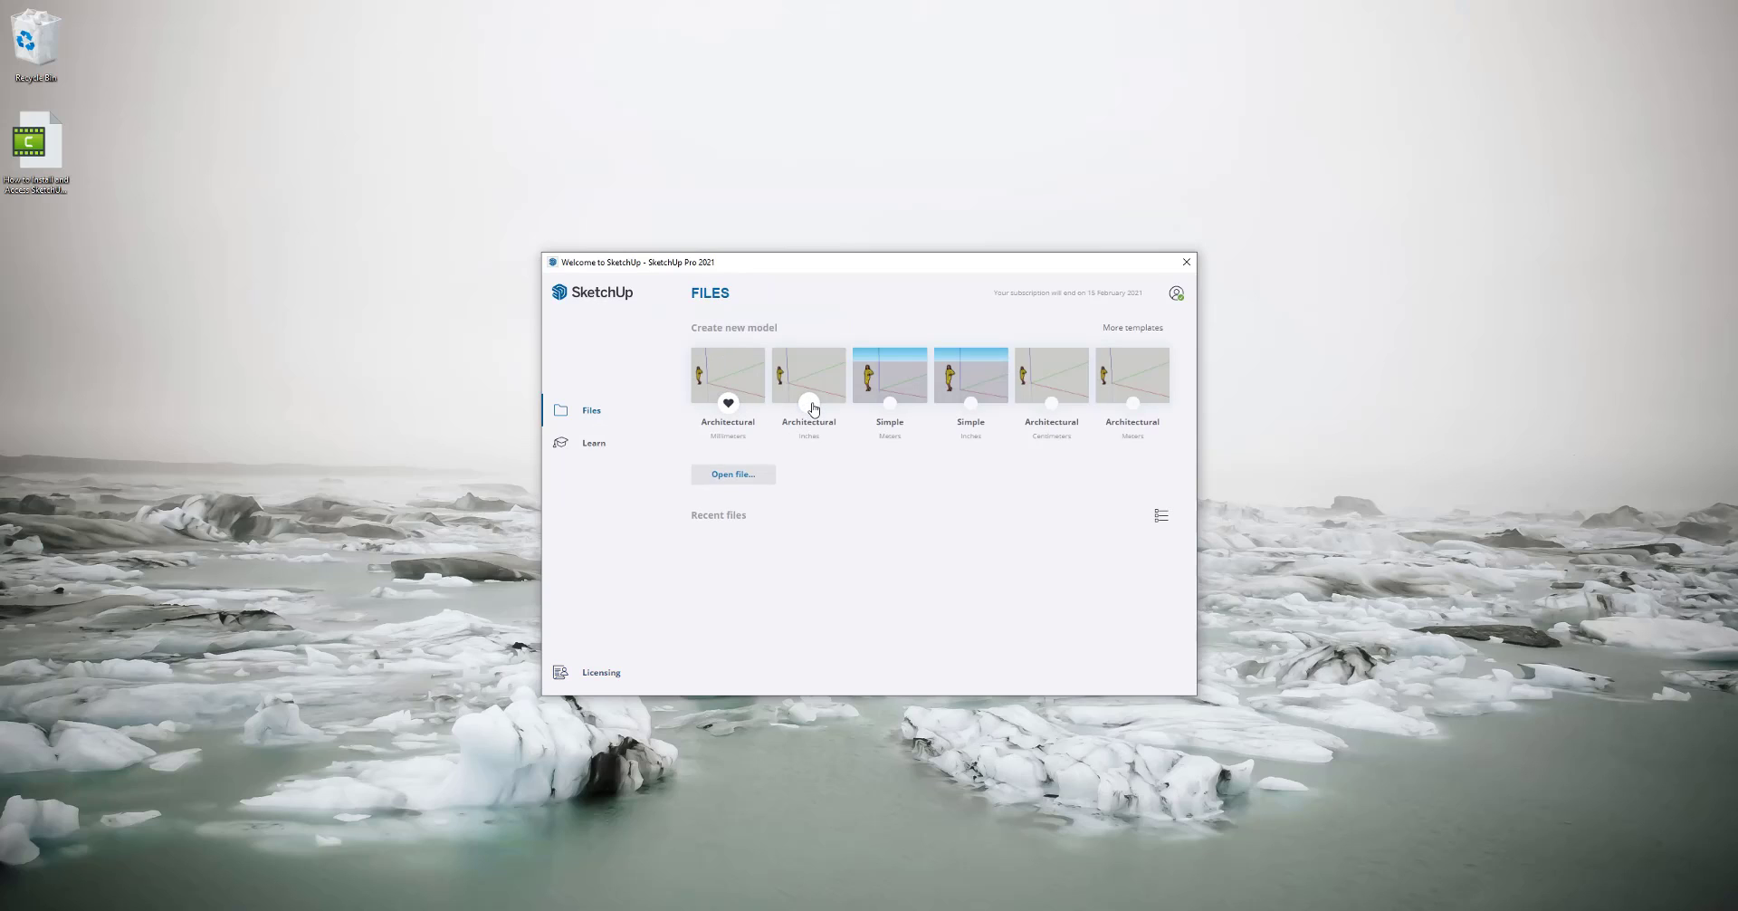
click(1051, 403)
click(890, 403)
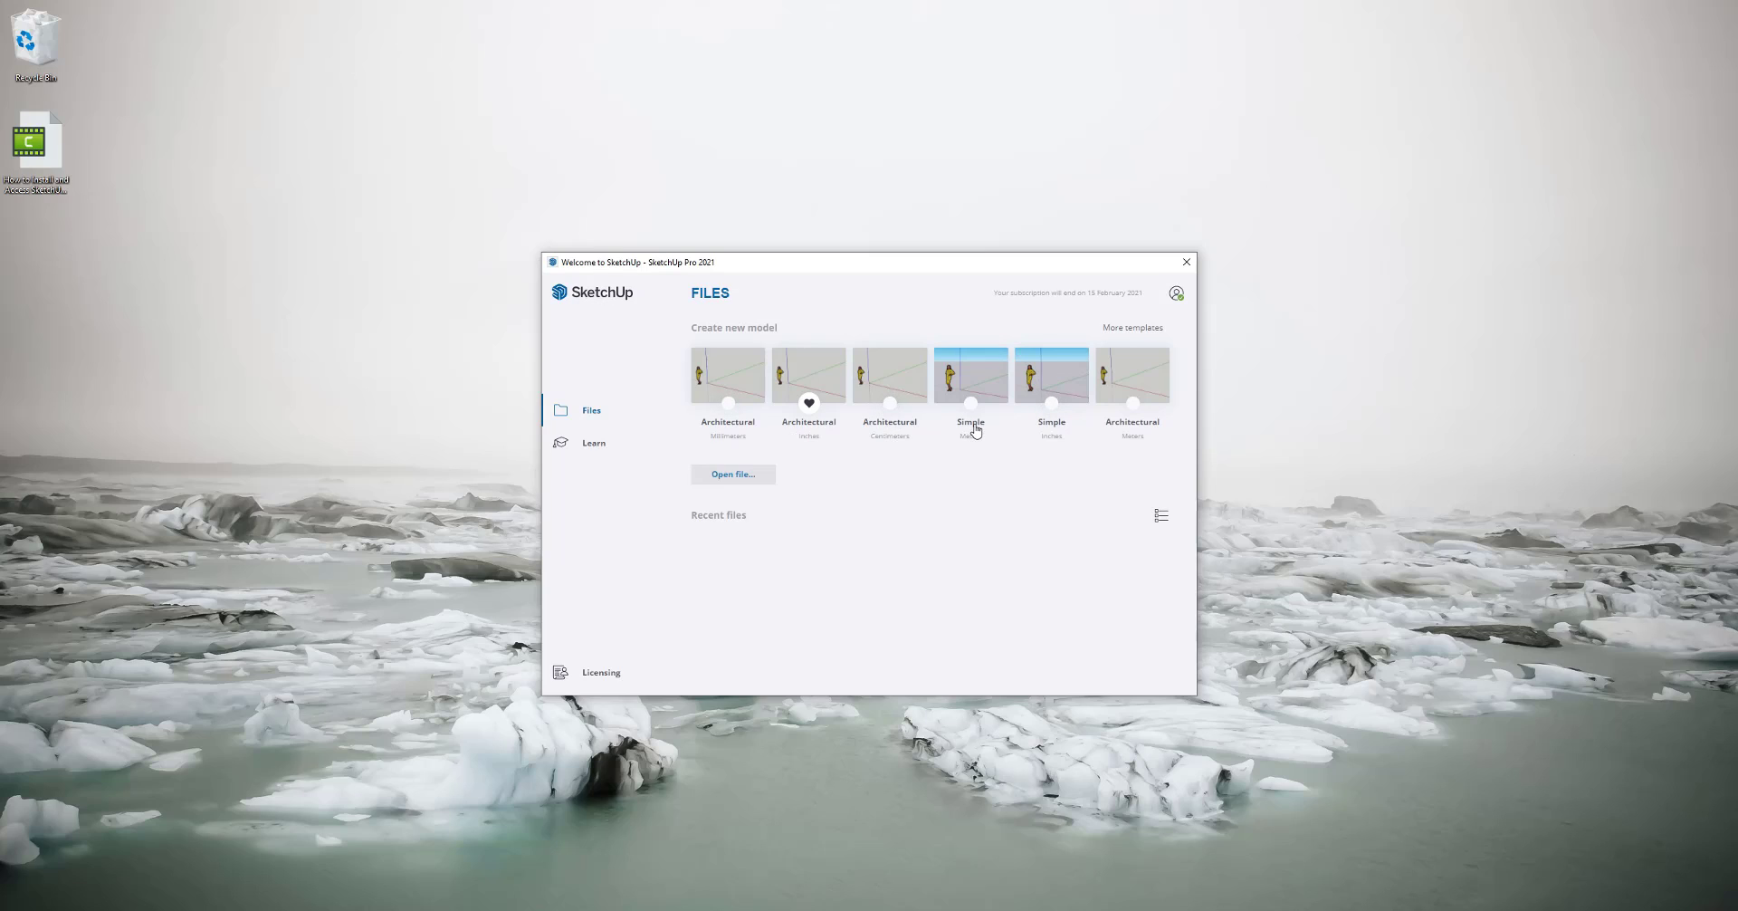
click(728, 404)
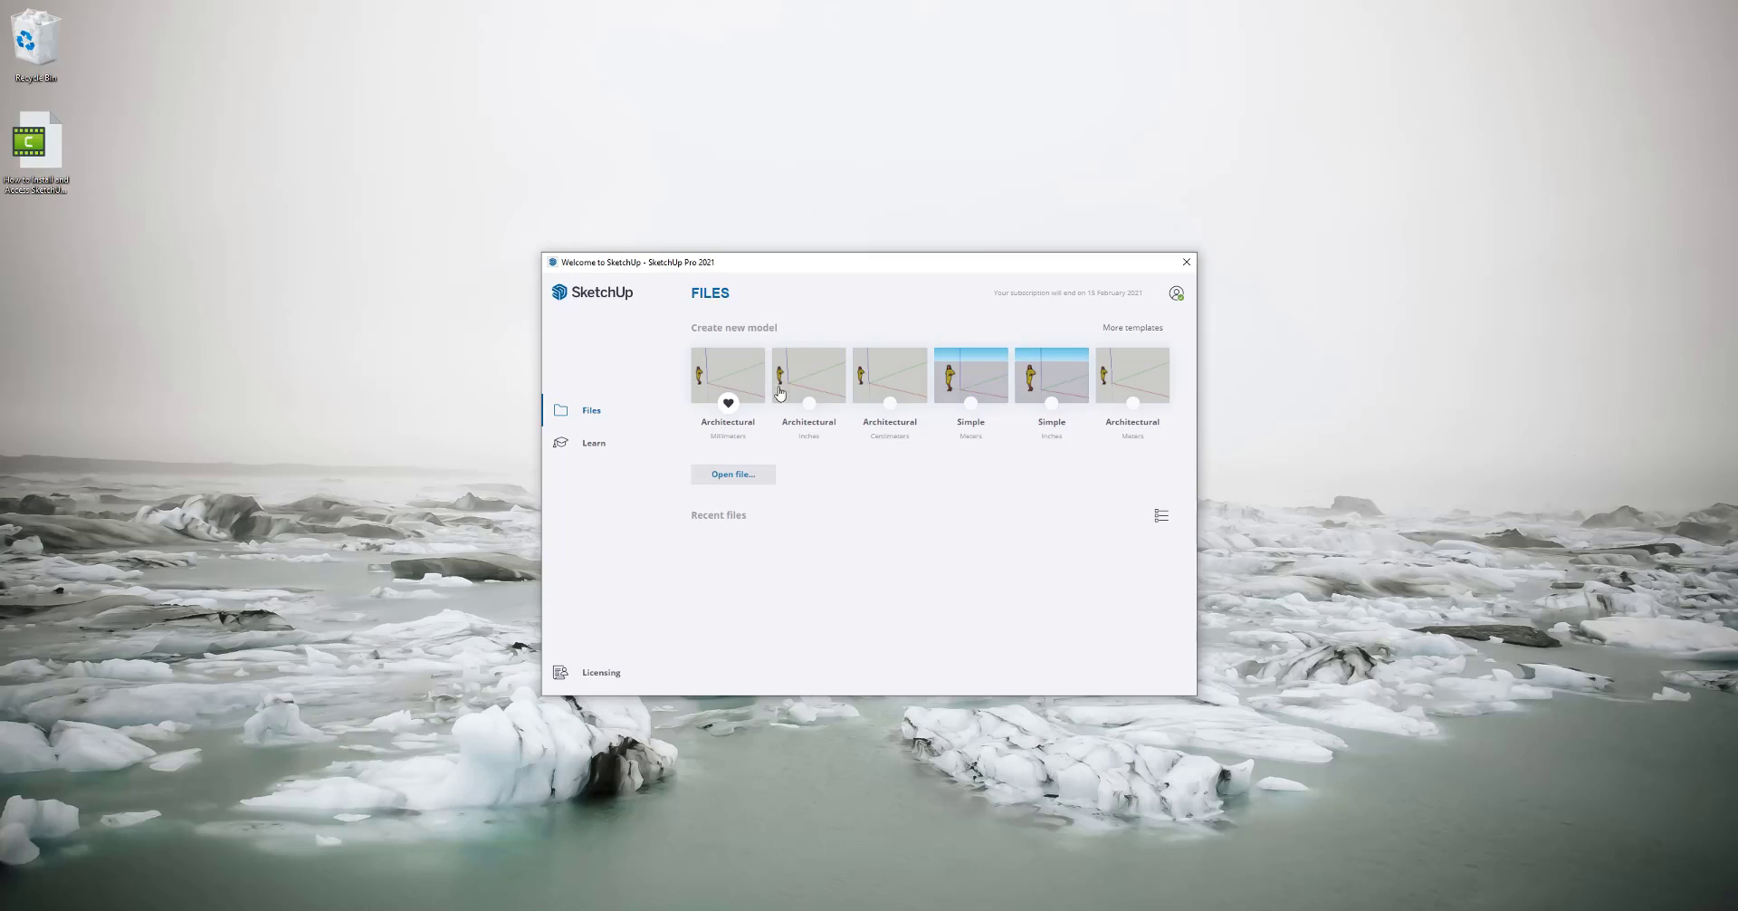